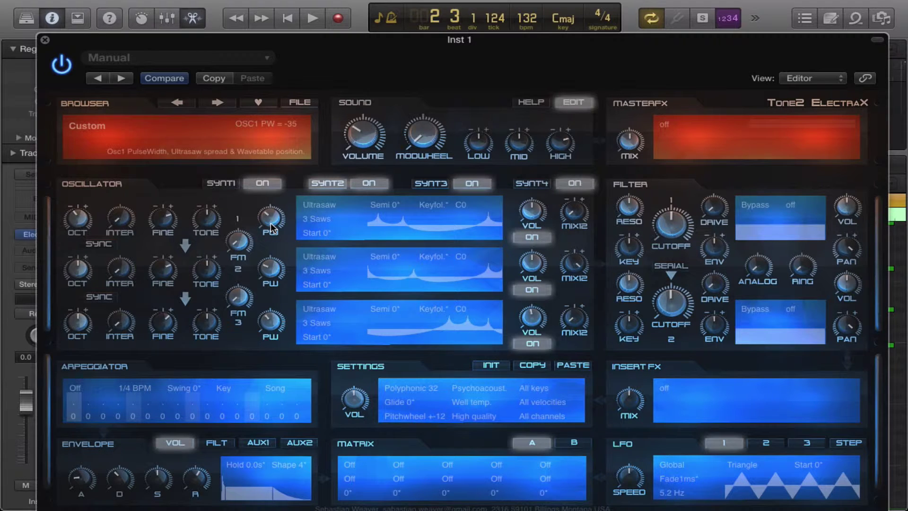
Review the available oscillator types and Ultrasaw waveforms for oscillator 1 of Synth 2 without changing them
left_click(315, 205)
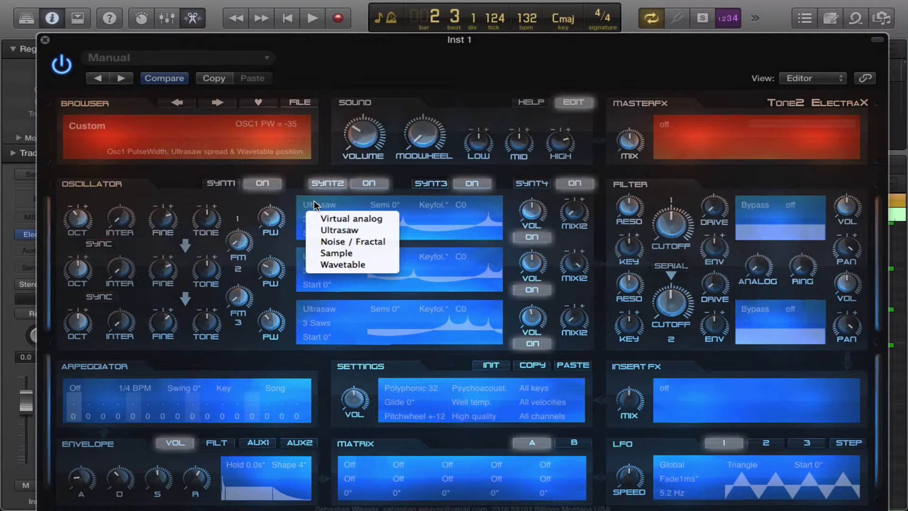
left_click(281, 205)
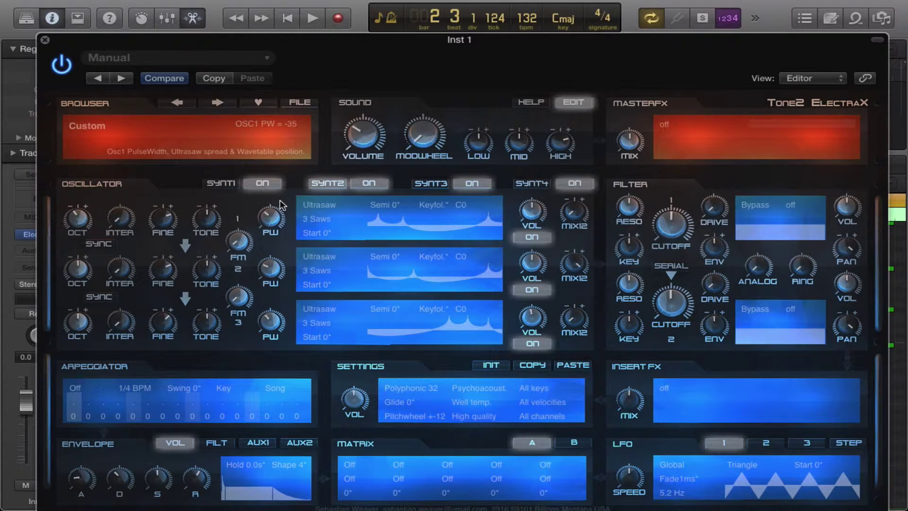
left_click(309, 223)
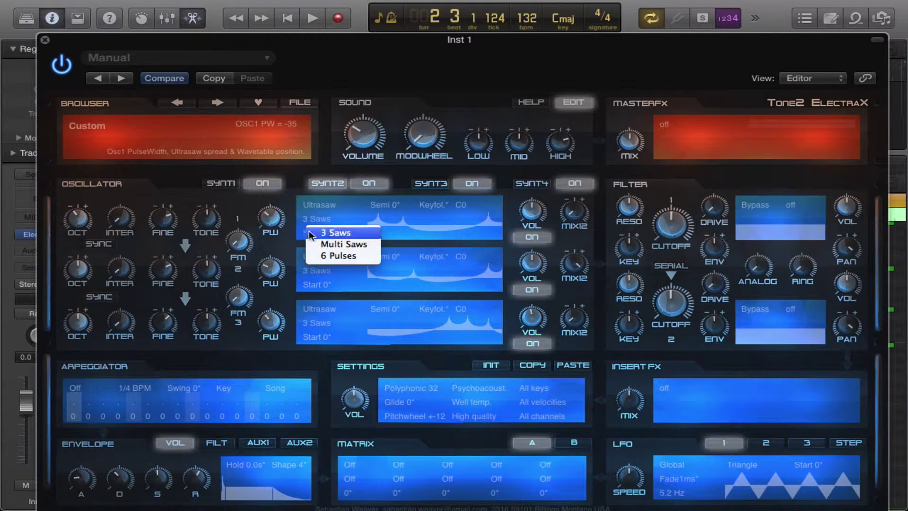
left_click(282, 202)
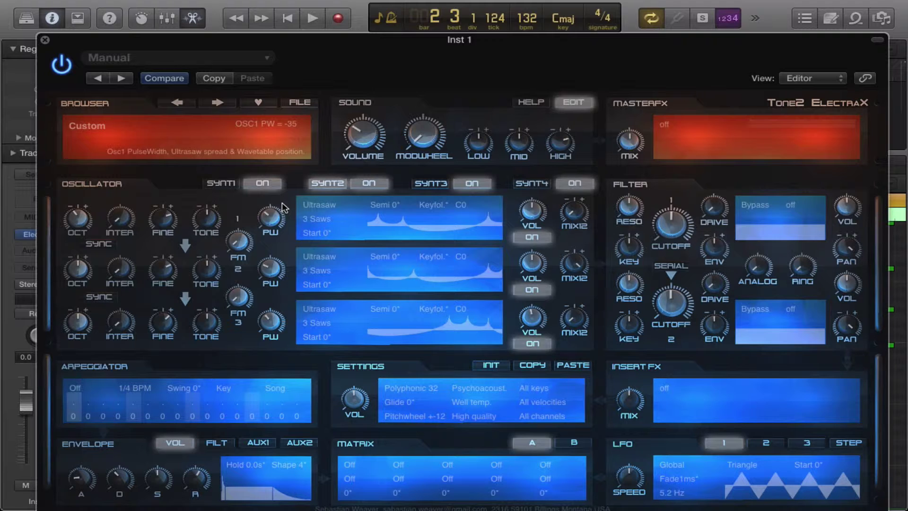
Display Synth 1 and play the loop briefly to hear the current patch
left_click(221, 184)
key("space")
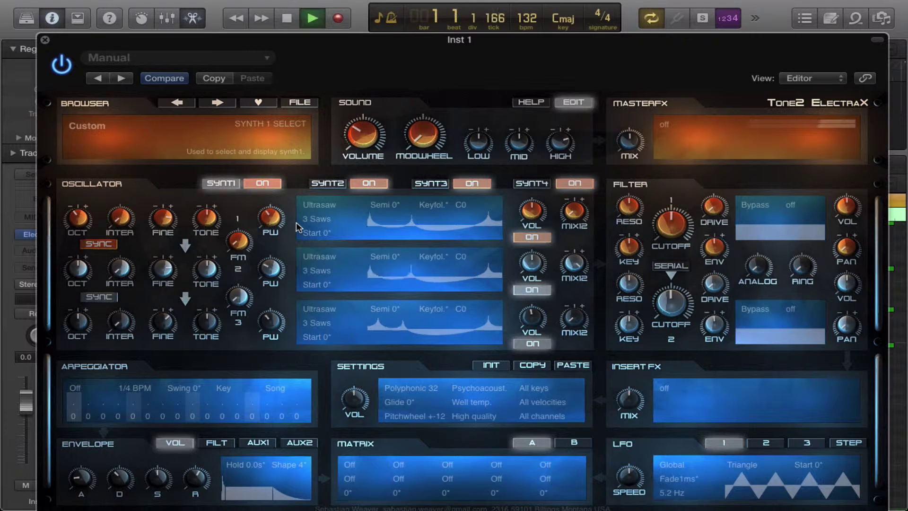
key("space")
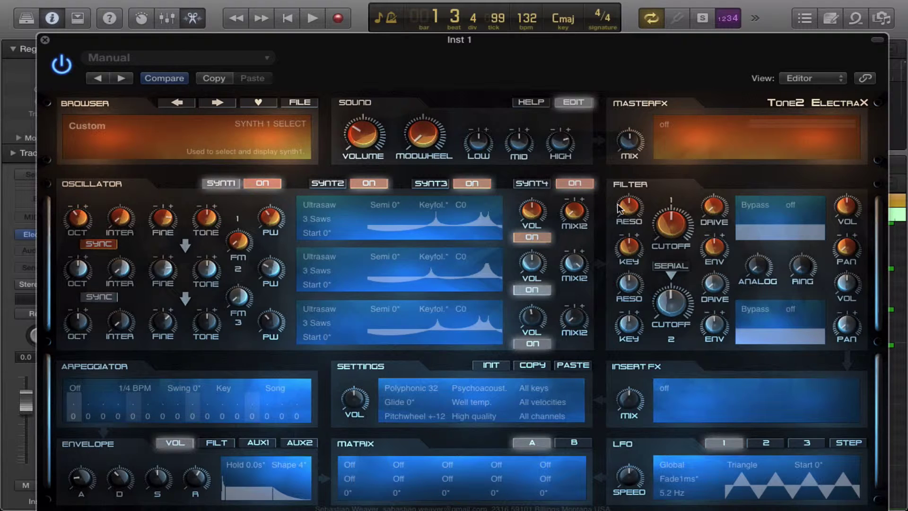
Examine the oscillator settings of the Synth 2, 3 and 4 layers and return to Synth 1
left_click(339, 187)
left_click(445, 183)
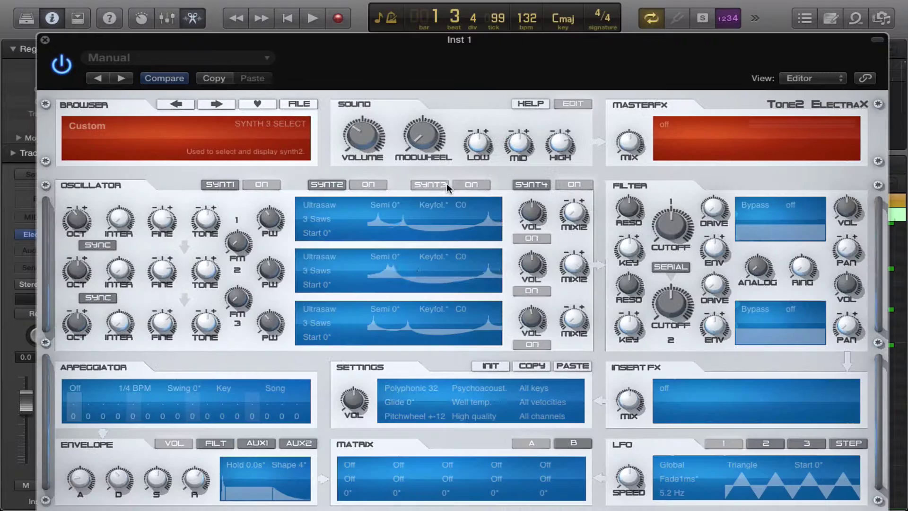
left_click(524, 186)
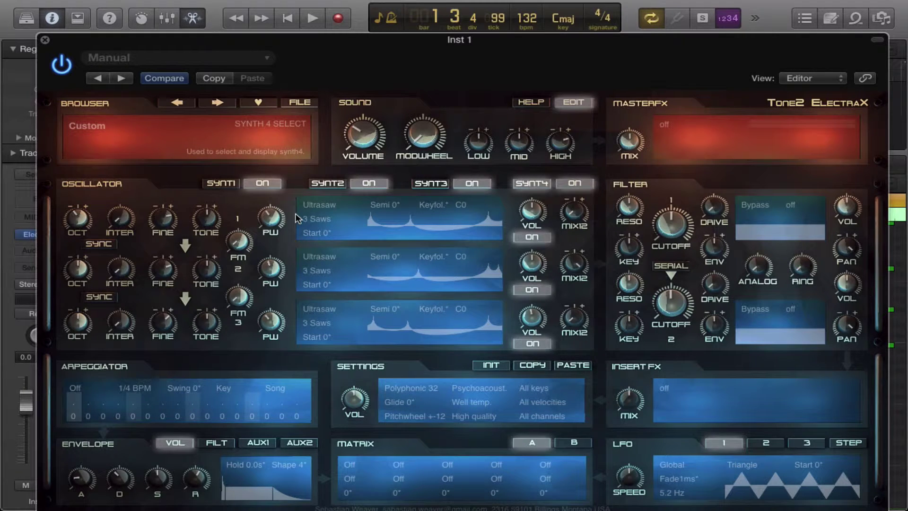
left_click(224, 184)
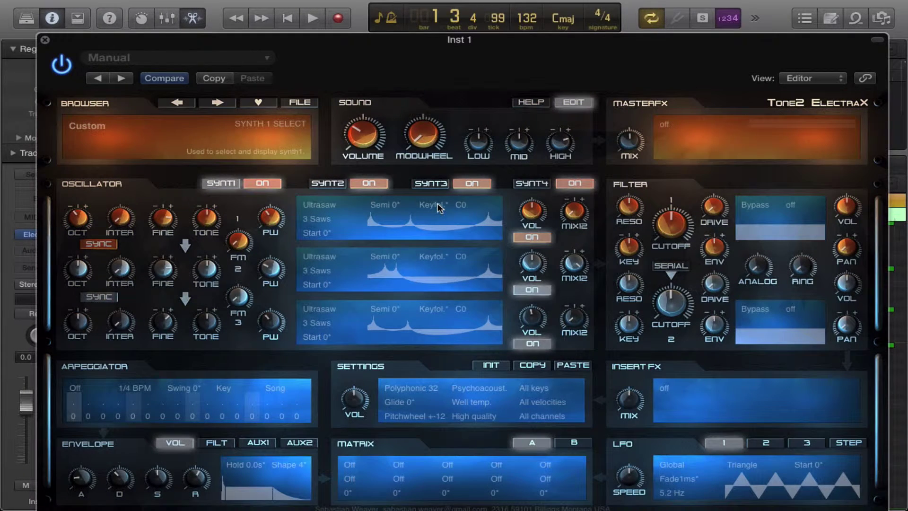
left_click(532, 185)
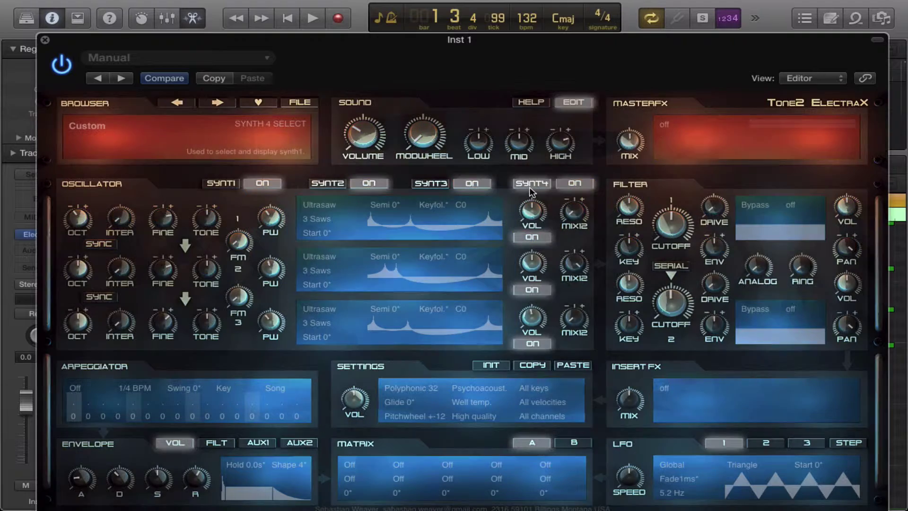
left_click(437, 182)
left_click(315, 185)
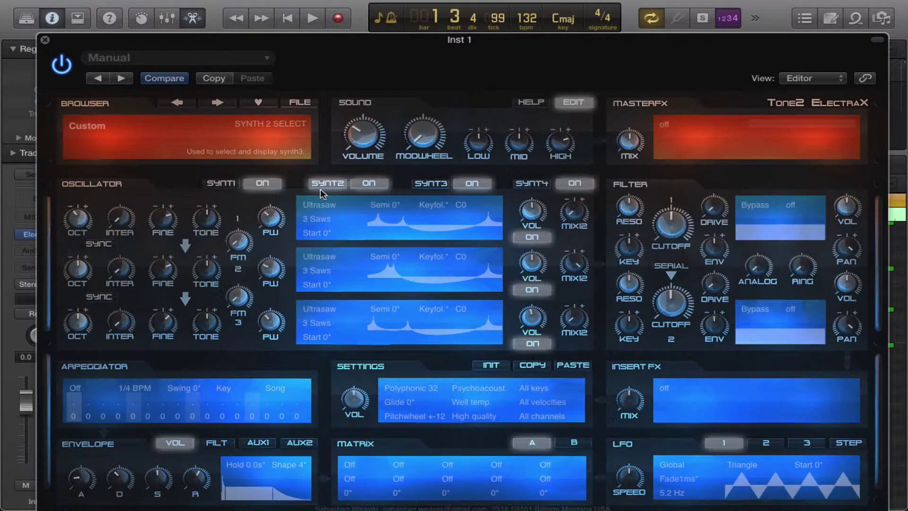
left_click(221, 184)
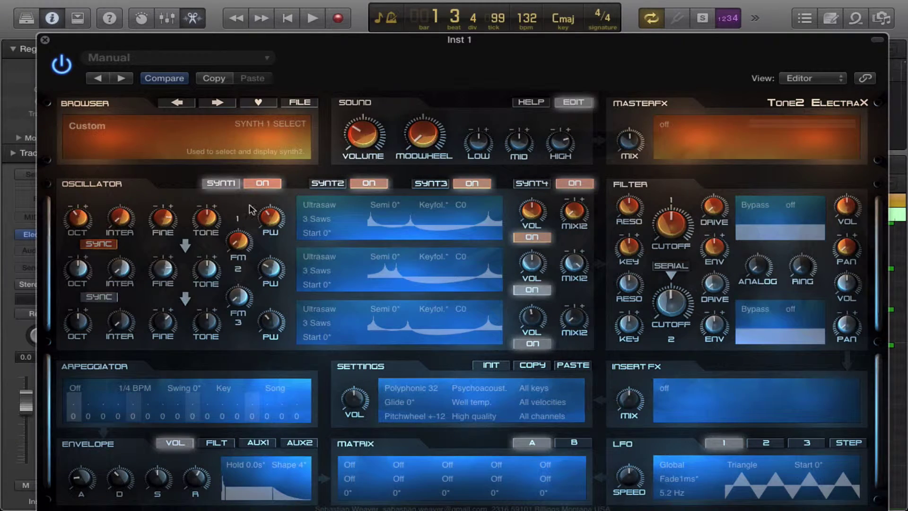
Copy Synth 1 to the other layers as 4x stereo unison light and audition it
left_click(542, 366)
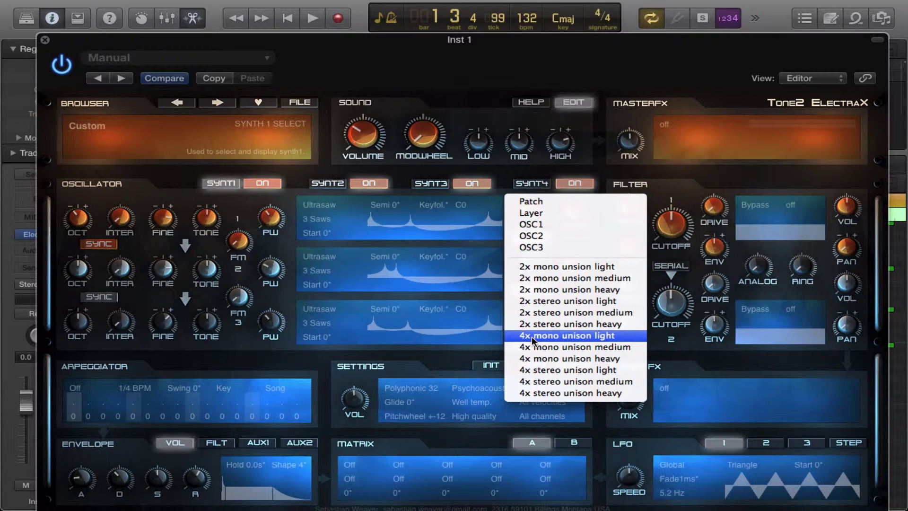
left_click(537, 372)
key("space")
key("space")
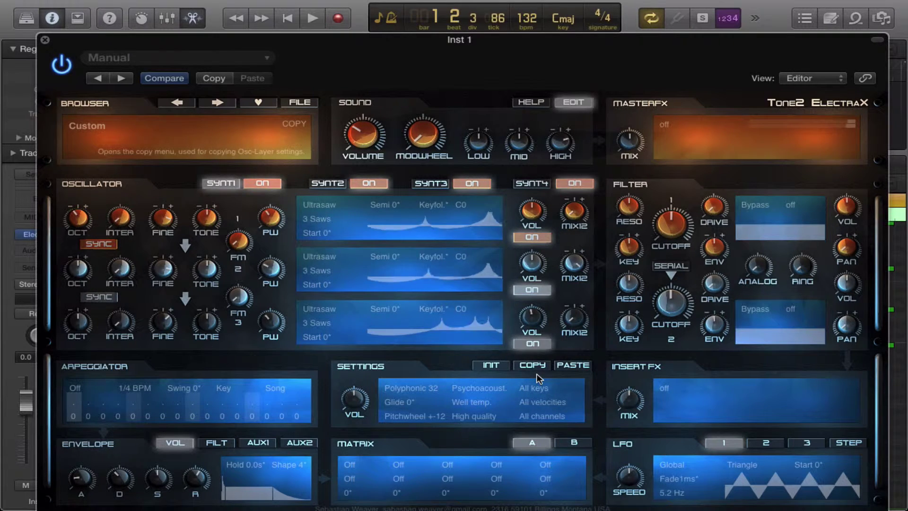
Switch the layer copy to 4x stereo unison medium and audition it
left_click(535, 371)
left_click(540, 382)
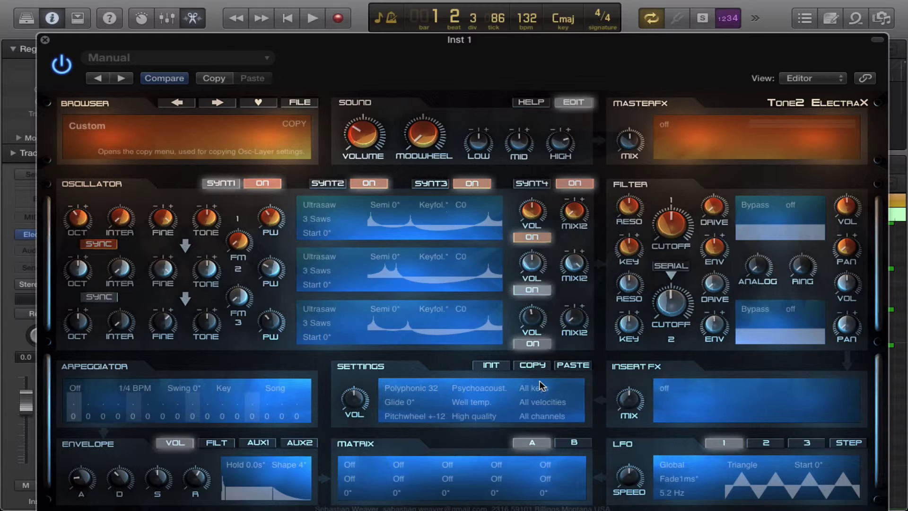
key("space")
key("space")
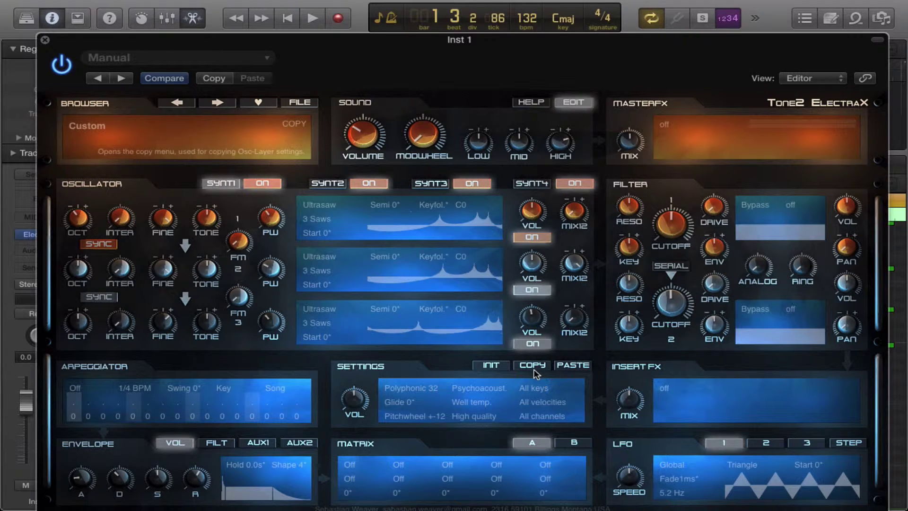
Switch the layer copy to 4x stereo unison heavy and audition it
left_click(539, 385)
left_click(526, 383)
key("space")
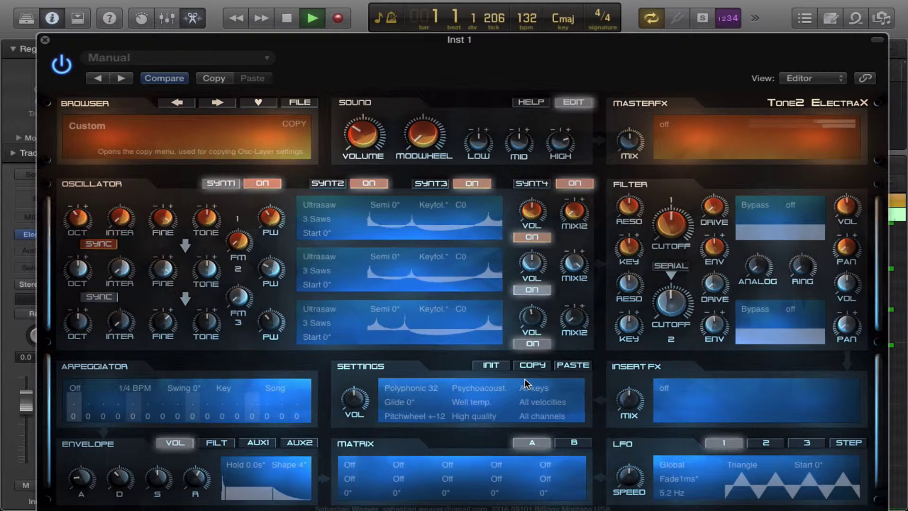
key("space")
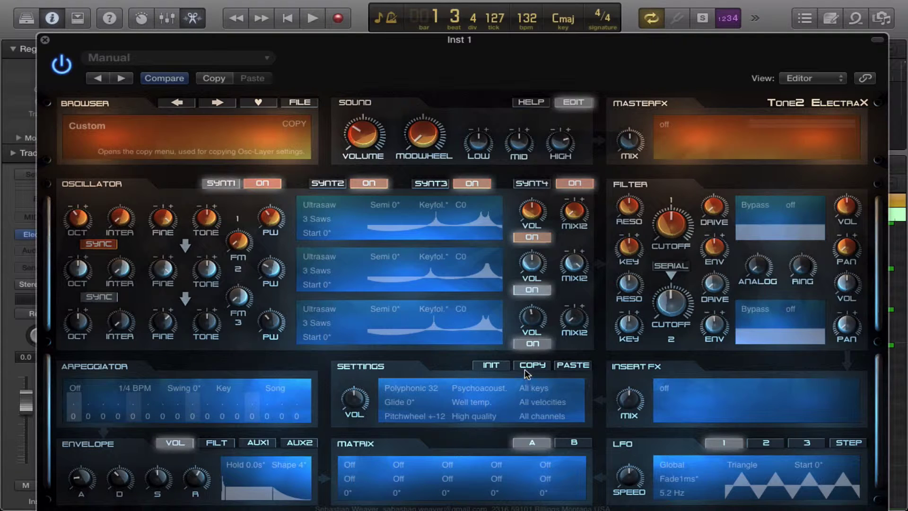
Apply the 2x stereo unison light copy so that only Synth 1 and 2 are used, and audition it
left_click(526, 381)
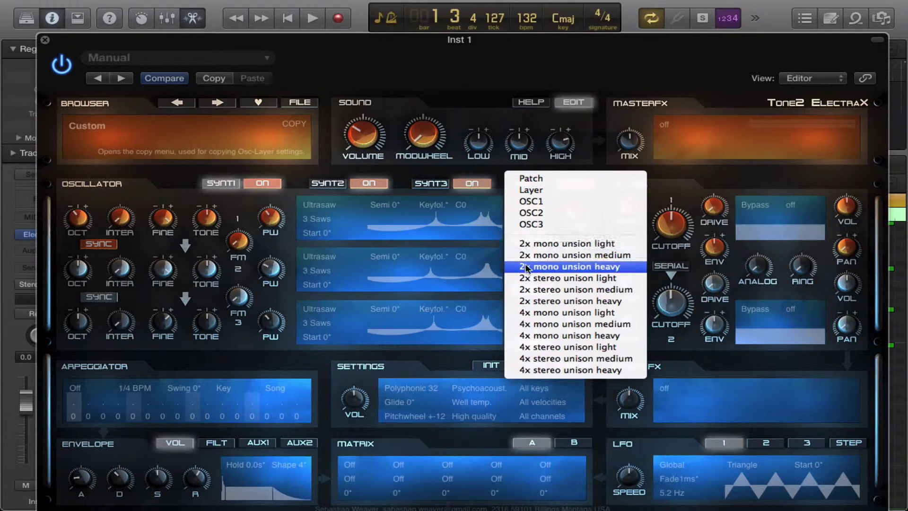
left_click(525, 281)
key("space")
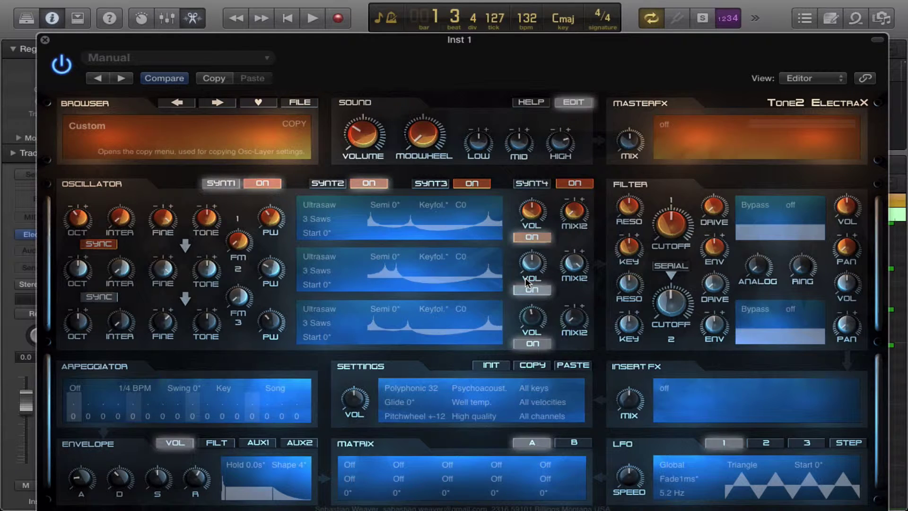
key("space")
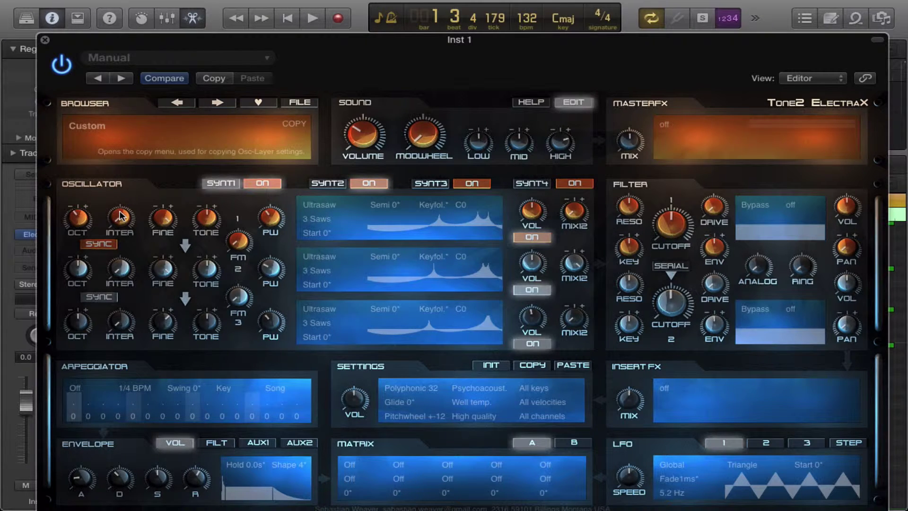
Sweep the interval and tone of Synth 1's oscillators during playback, leaving Tone at 4 on oscillator 1 and -17 on oscillator 2
mouse_move(121, 216)
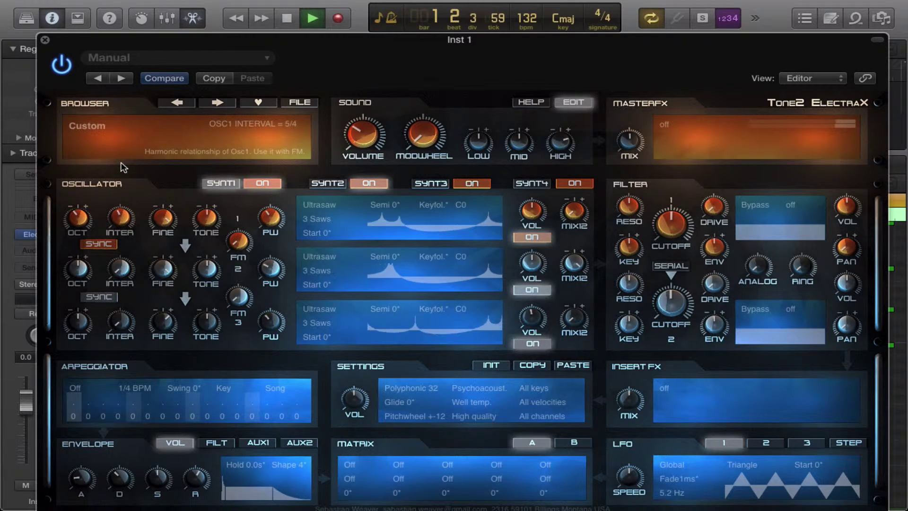
scroll(122, 225, "down", 1)
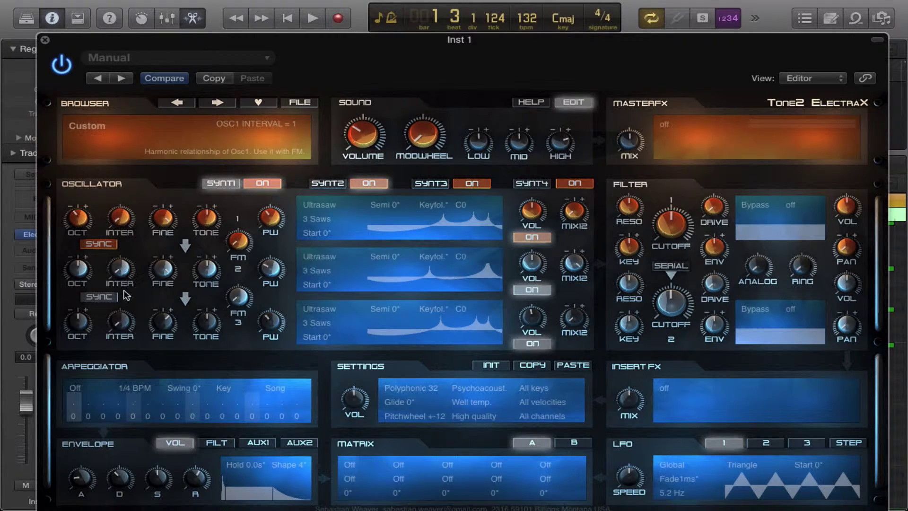
left_click(204, 219)
key("space")
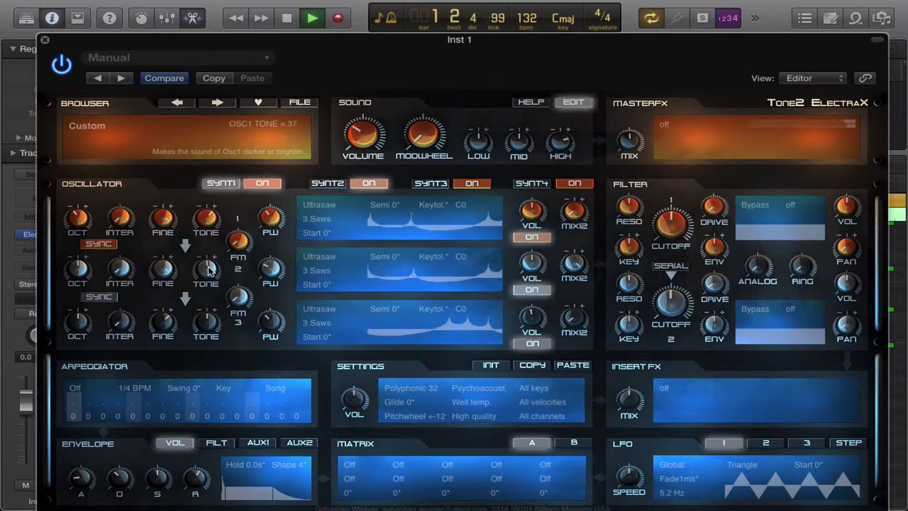
left_click_drag(206, 269, 207, 235)
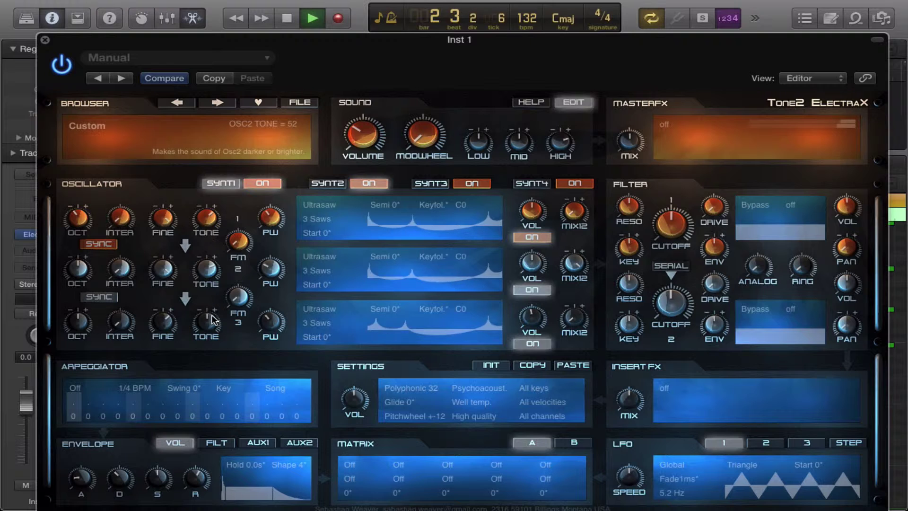
left_click_drag(205, 322, 206, 272)
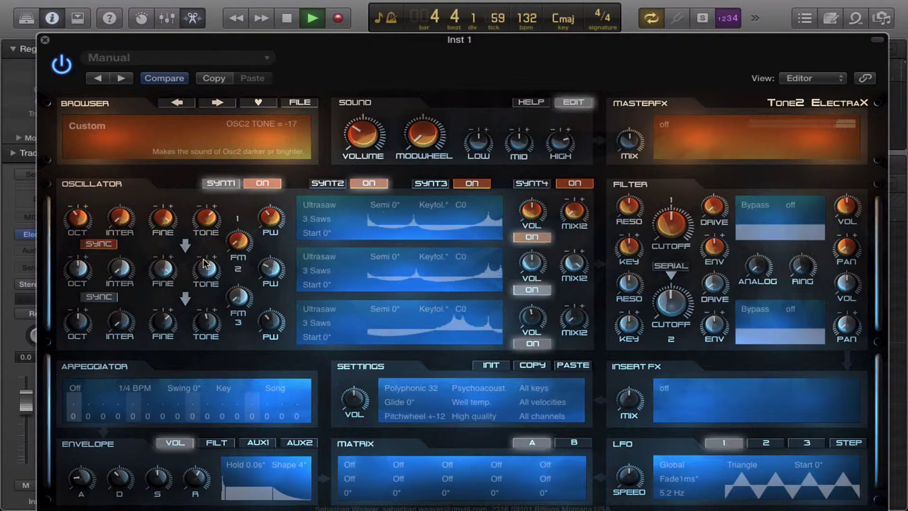
key("space")
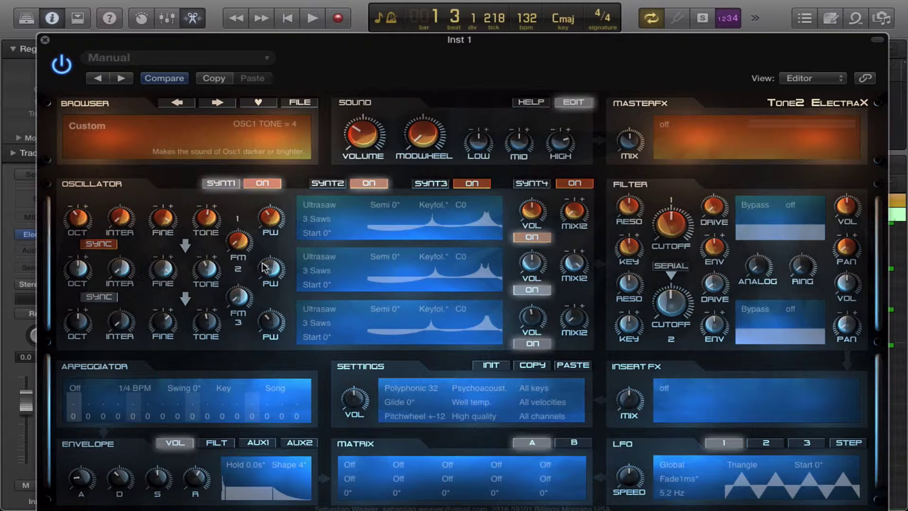
Set PW to -56 on Synth 1's oscillator 2 and to -38 on Synth 2's oscillator 1
left_click_drag(271, 269, 273, 278)
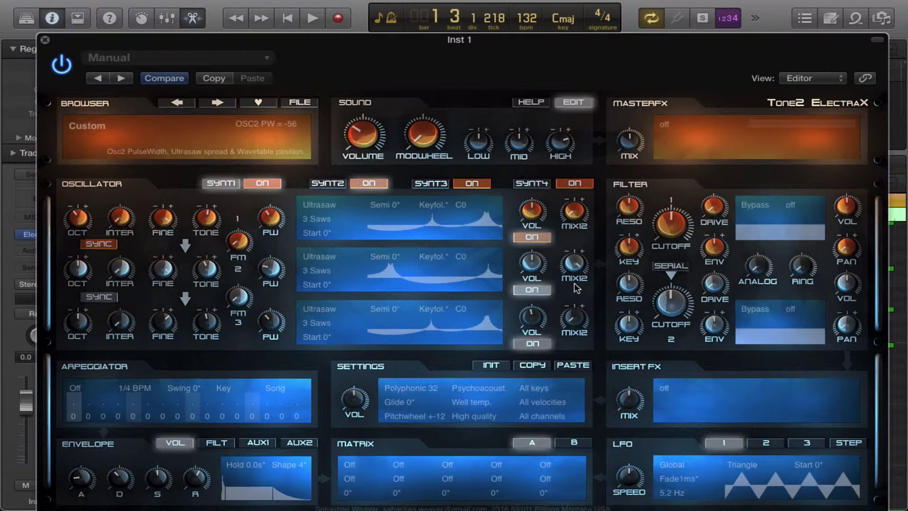
left_click(328, 183)
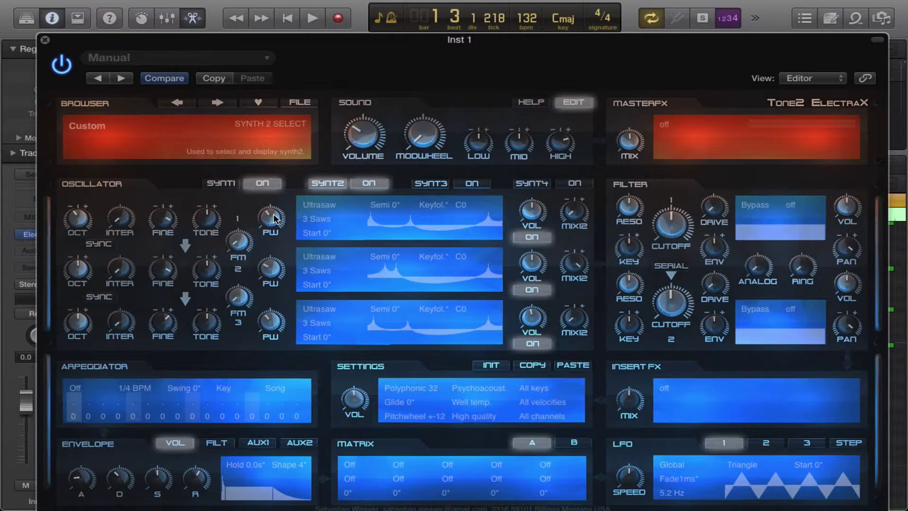
left_click_drag(274, 222, 273, 242)
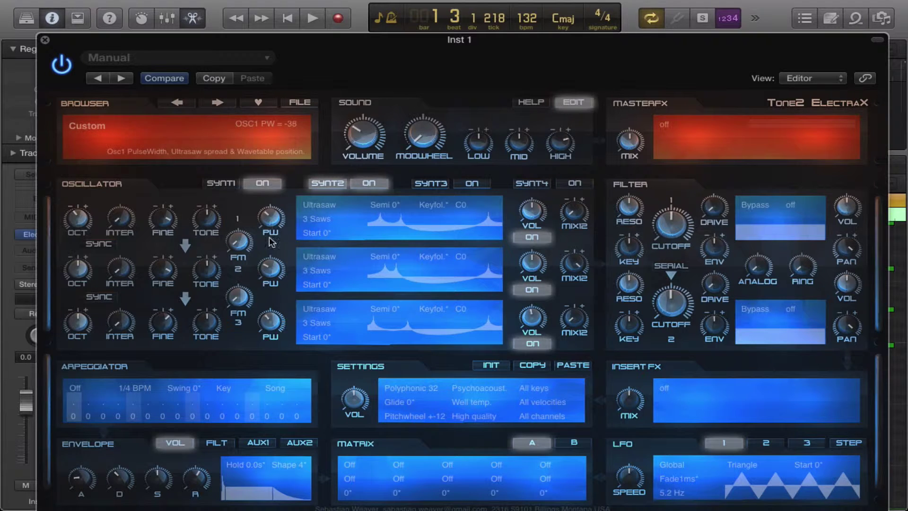
Change the waveform of all three Synth 1 oscillators to Multi Saws
left_click(229, 184)
left_click(310, 218)
left_click(333, 245)
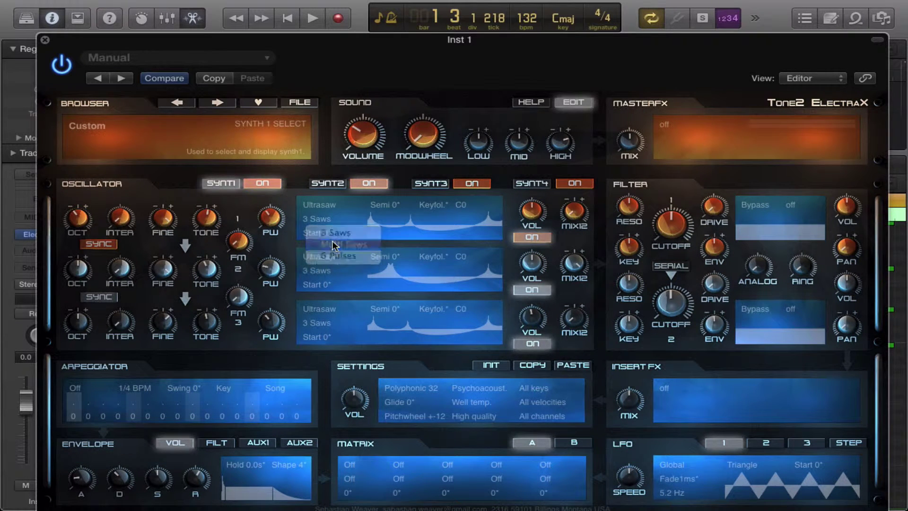
left_click(331, 272)
left_click(337, 297)
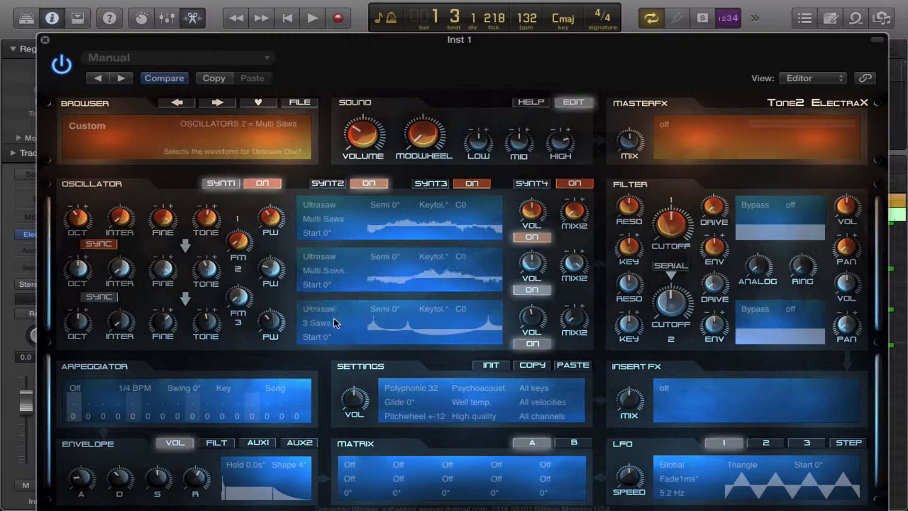
left_click(335, 323)
left_click(335, 347)
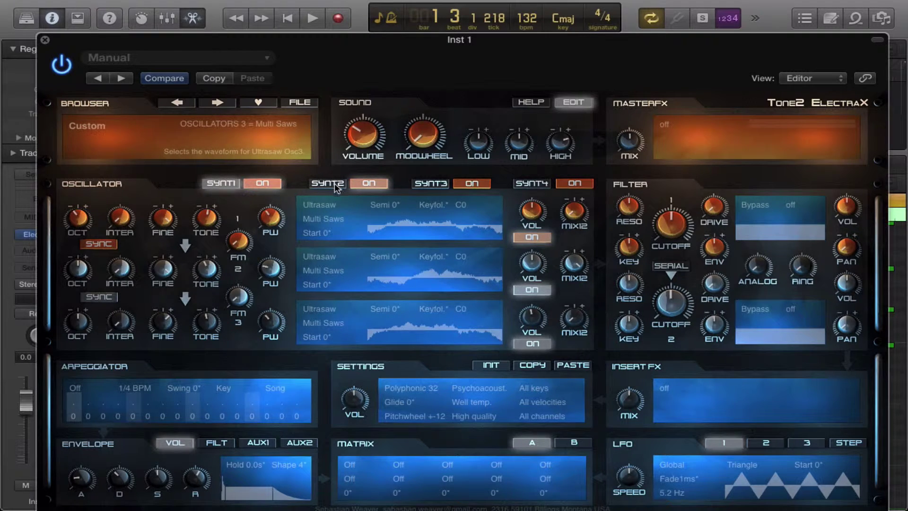
Change the waveform of all three Synth 2 oscillators to Multi Saws
left_click(336, 185)
left_click(329, 219)
left_click(327, 243)
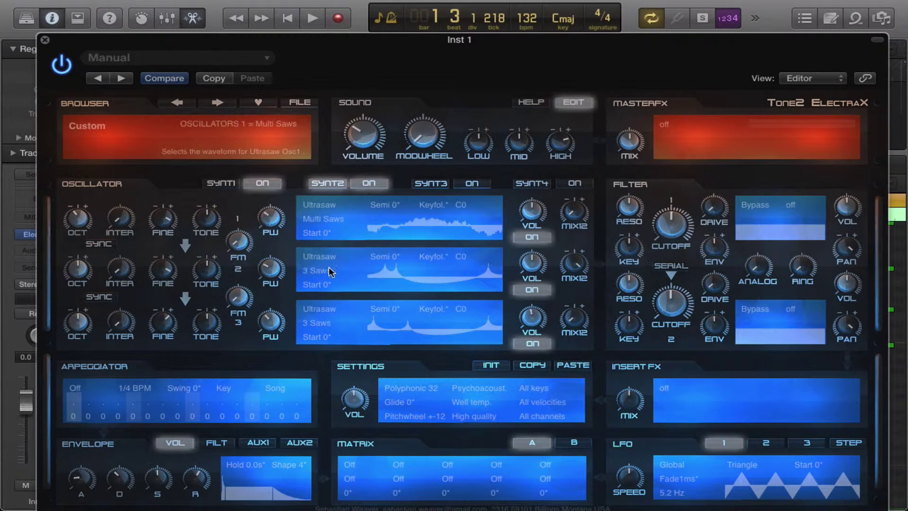
left_click(329, 272)
left_click(337, 297)
left_click(326, 324)
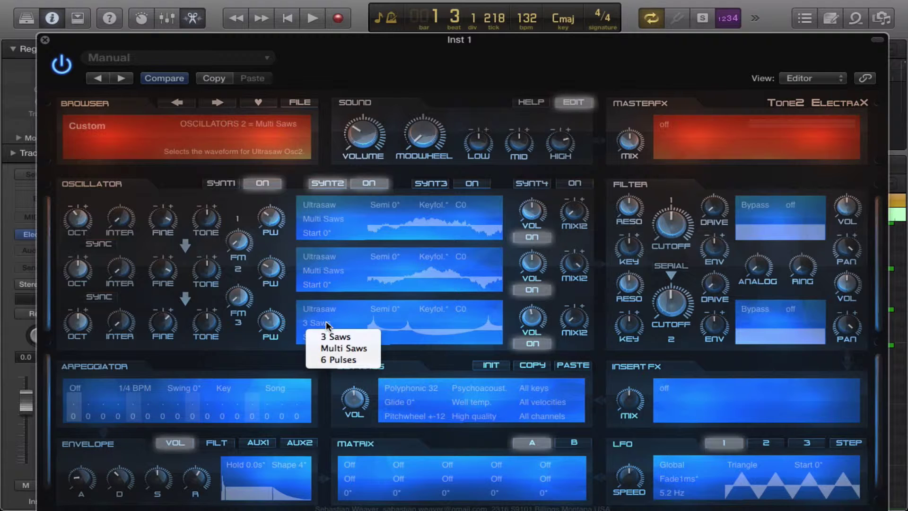
left_click(342, 348)
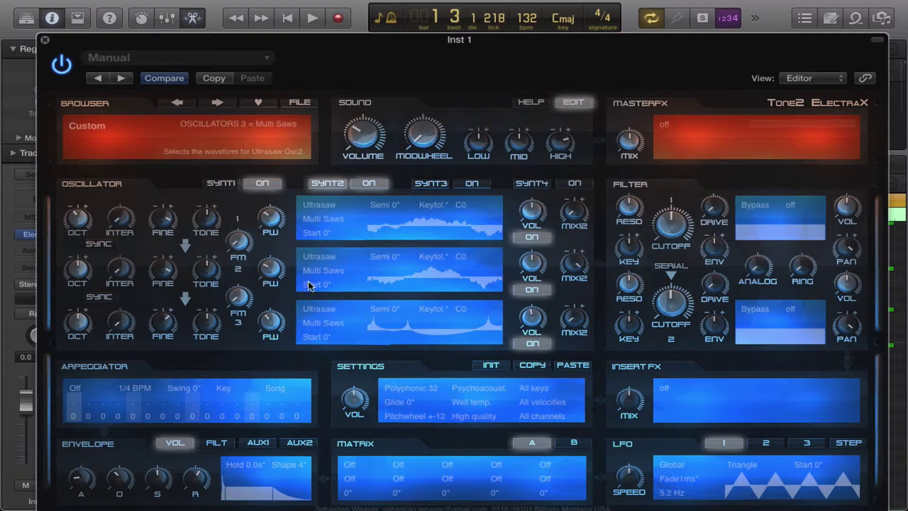
Set Synth 1's oscillator 1 detune to 71 cent during playback and apply the 2x stereo unison light copy
left_click(220, 183)
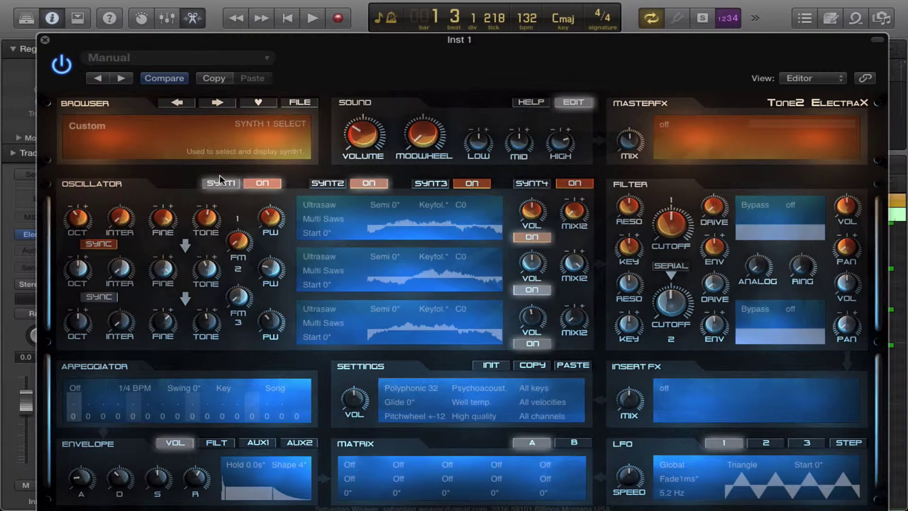
key("space")
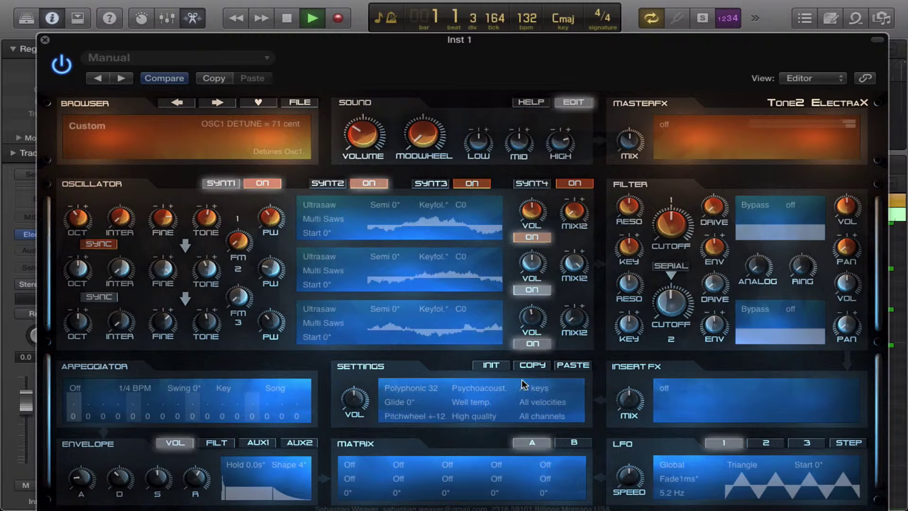
left_click(539, 374)
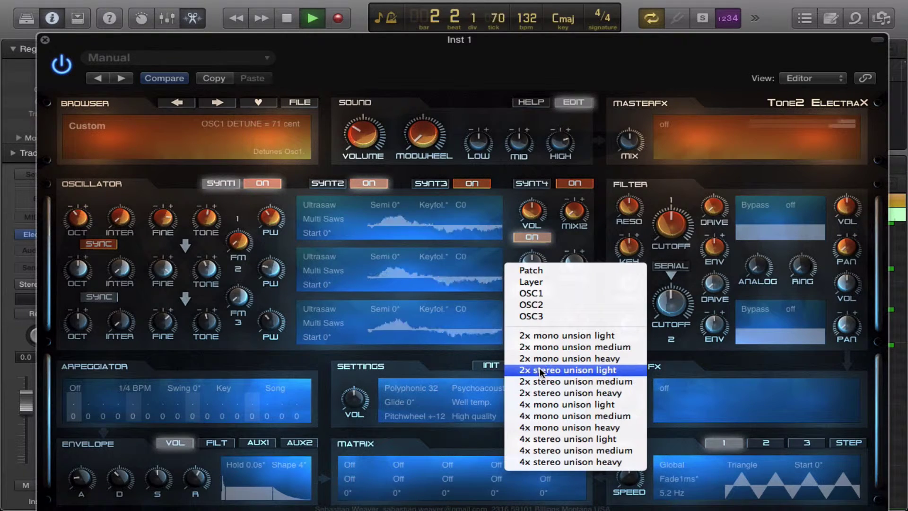
left_click(542, 371)
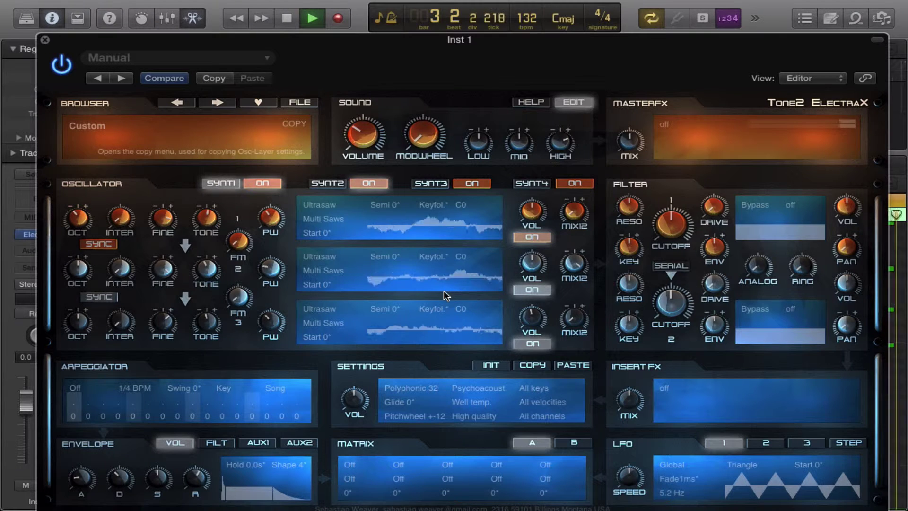
key("space")
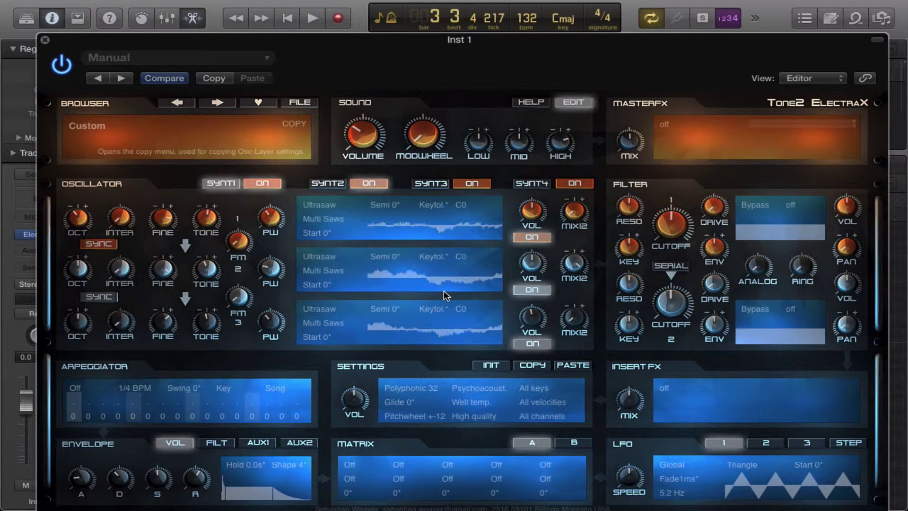
Set oscillator 2 of Synth 2 to a tone of -11 and a detune of 46 cent, and audition it
left_click(326, 185)
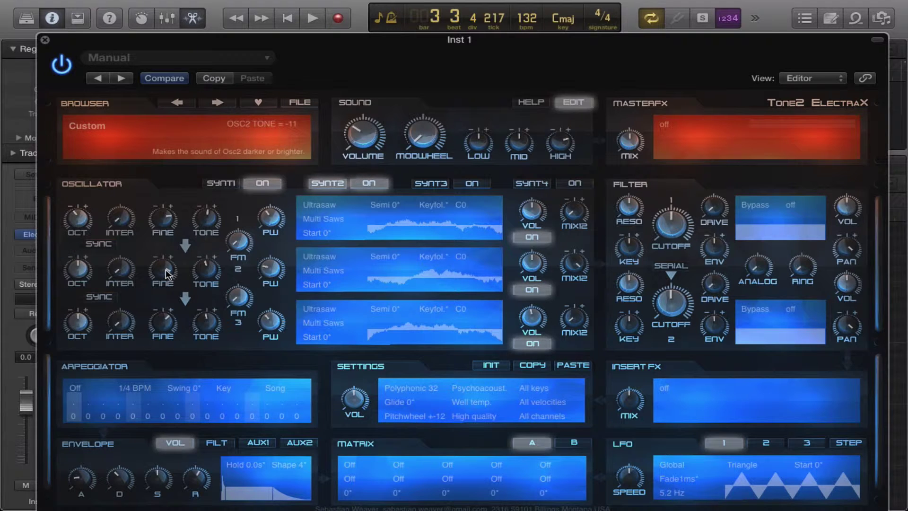
key("space")
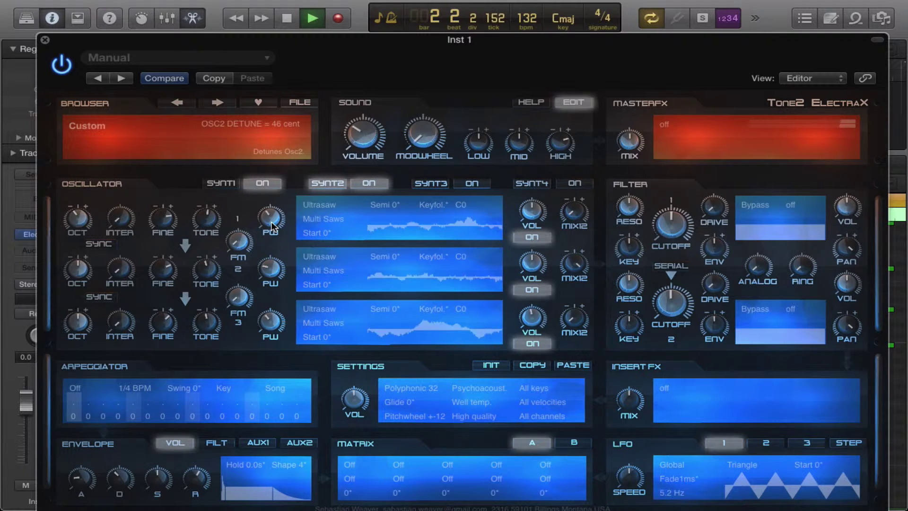
key("space")
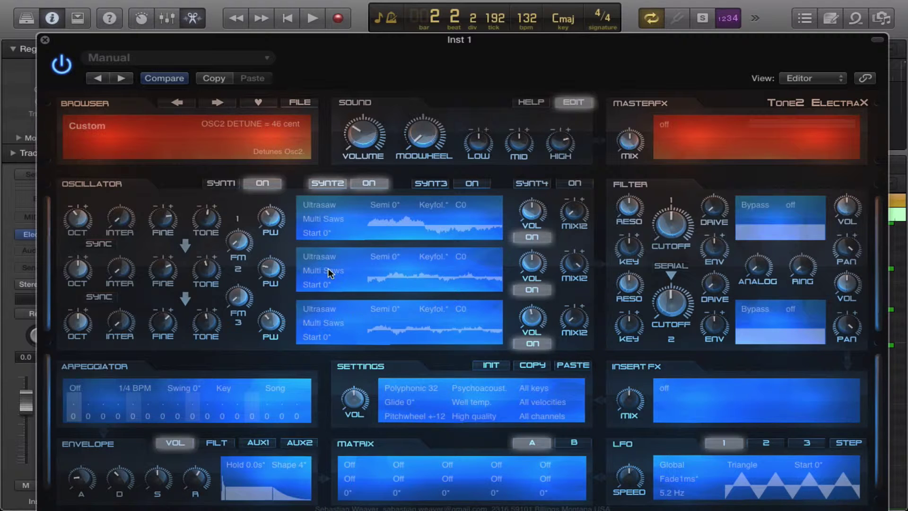
Change the waveform of all three Synth 2 oscillators to 6 Pulses
left_click(319, 221)
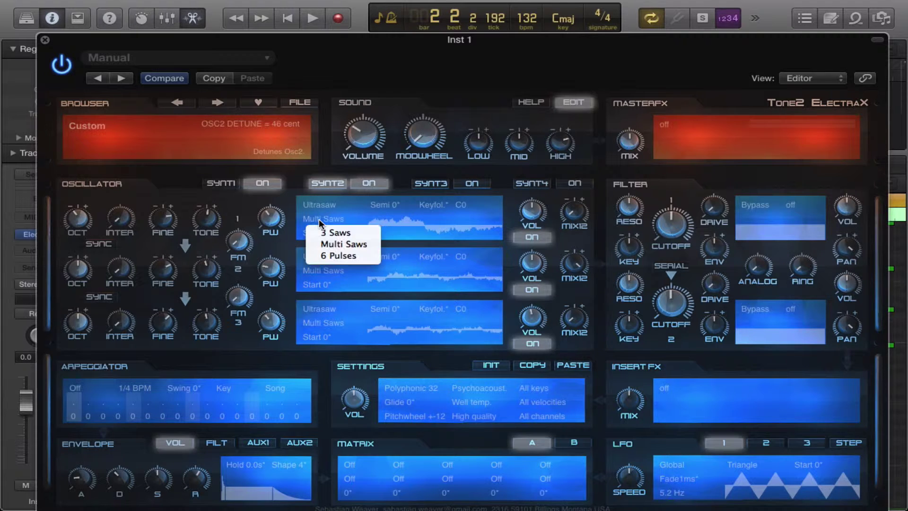
left_click(331, 256)
left_click(323, 270)
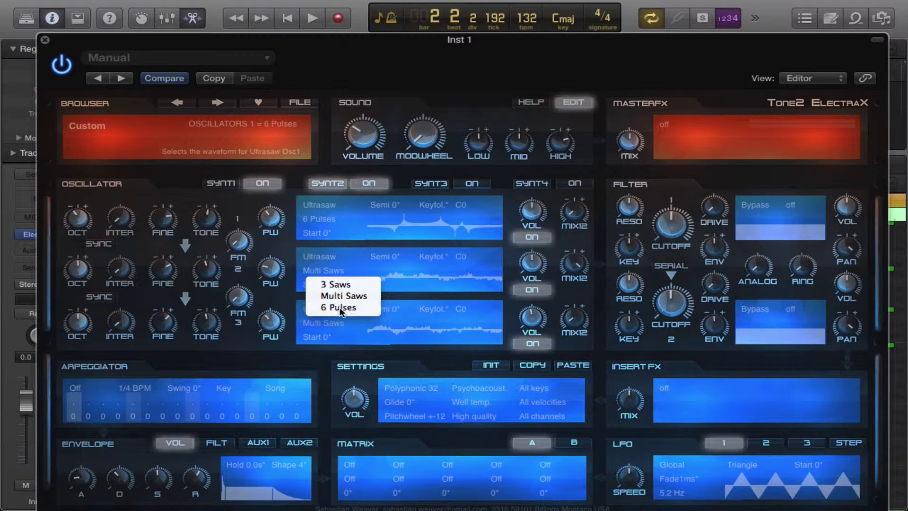
left_click(332, 308)
left_click(336, 322)
left_click(334, 361)
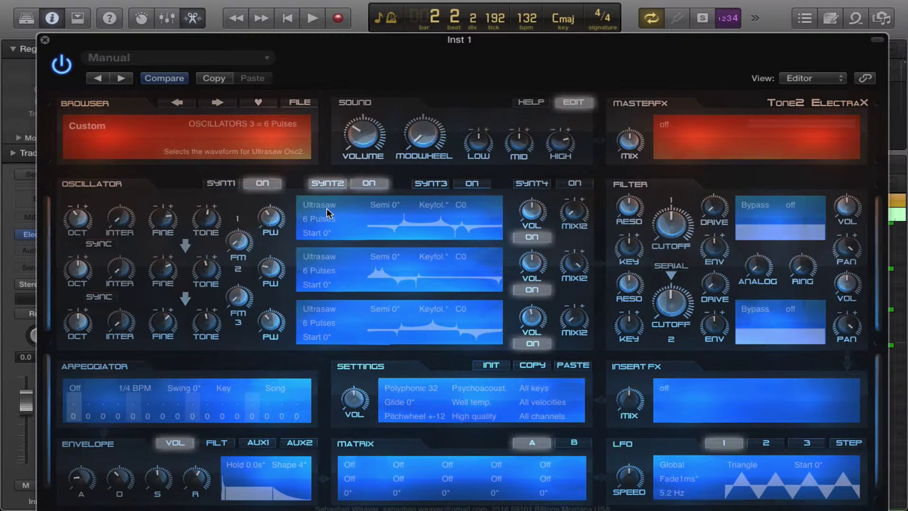
Change the waveform of all three Synth 1 oscillators to 6 Pulses
left_click(232, 186)
left_click(314, 220)
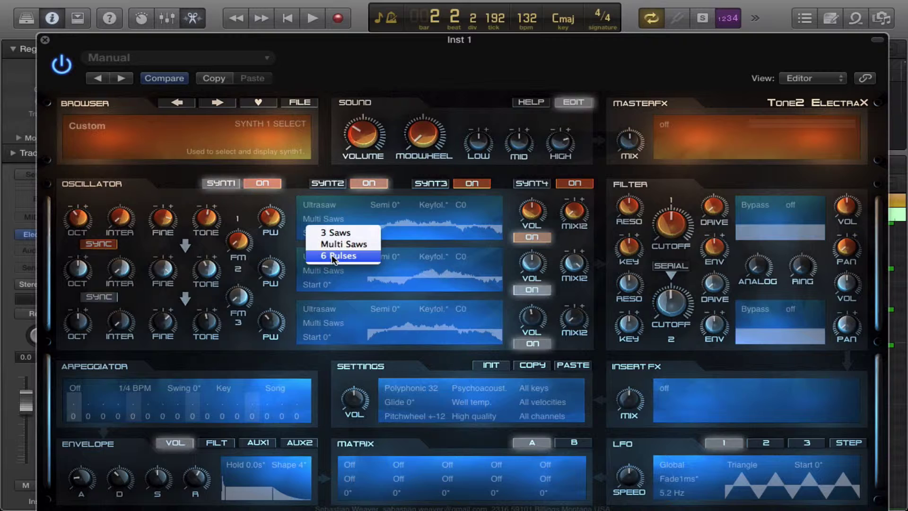
left_click(336, 258)
left_click(334, 271)
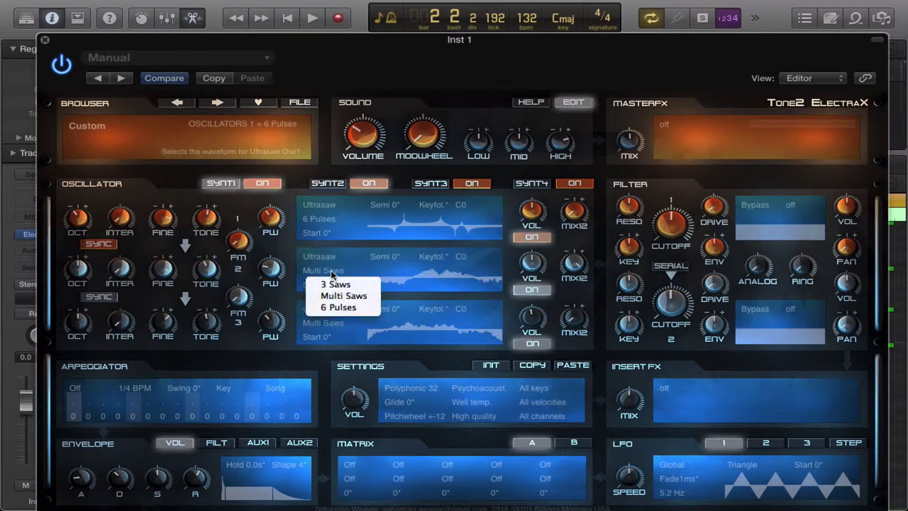
left_click(348, 309)
left_click(316, 329)
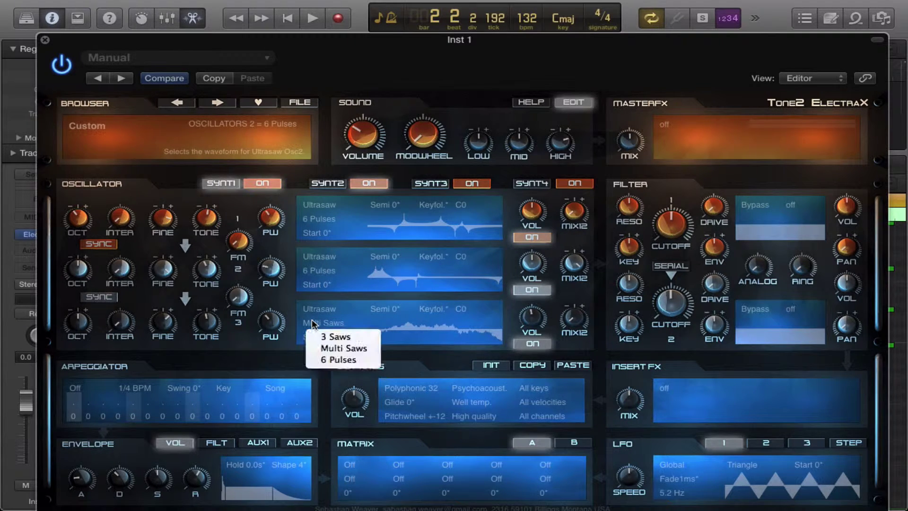
left_click(338, 361)
During playback, change Synth 1's oscillator 2 to Multi Saws and keep oscillator 3 on 6 Pulses
key("space")
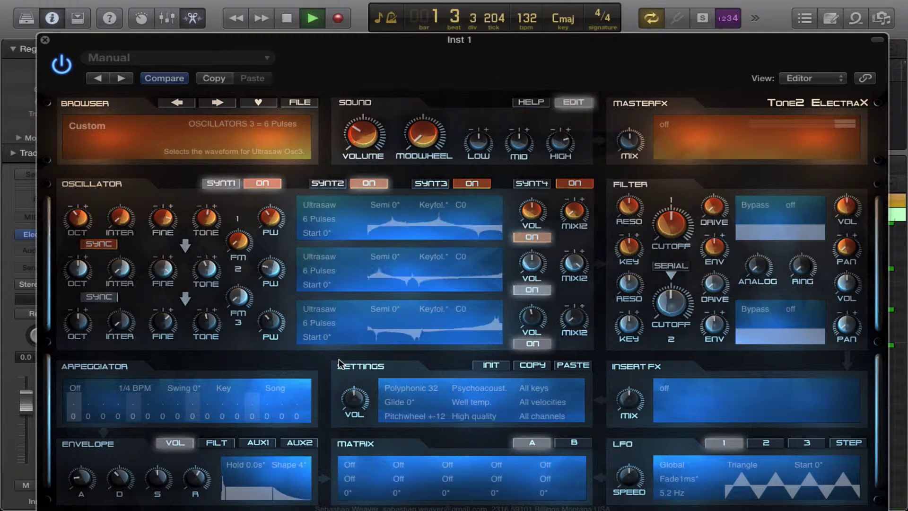
left_click(312, 272)
left_click(326, 295)
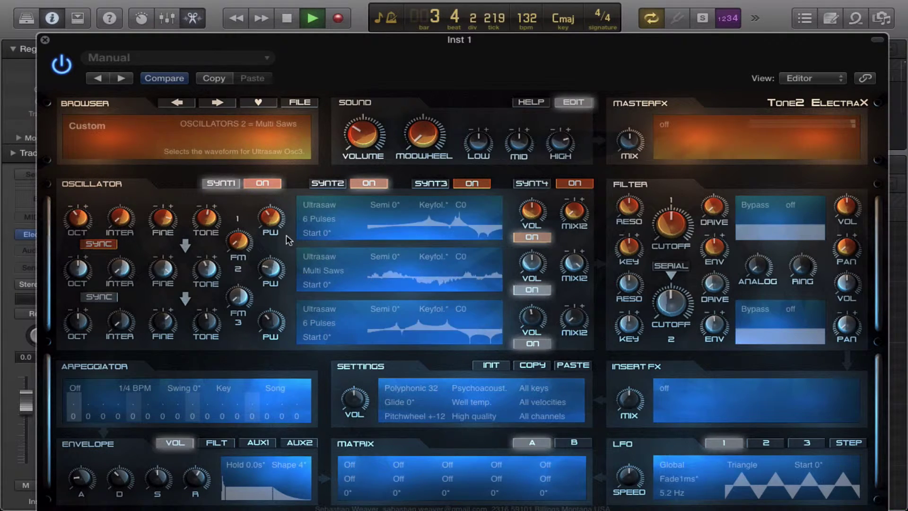
left_click(324, 323)
left_click(338, 359)
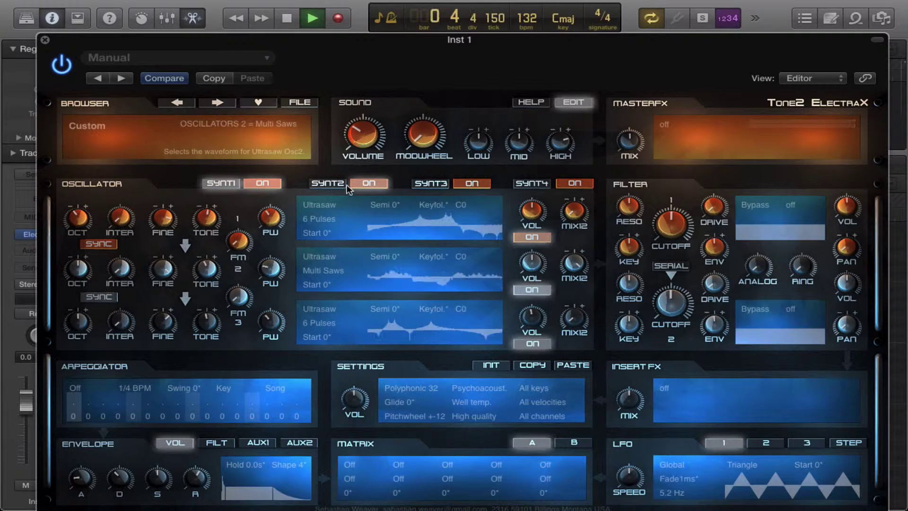
Change Synth 2's oscillator 1 to Multi Saws and oscillator 3 to 3 Saws with a PW of 14 while auditioning
left_click(327, 184)
left_click(330, 219)
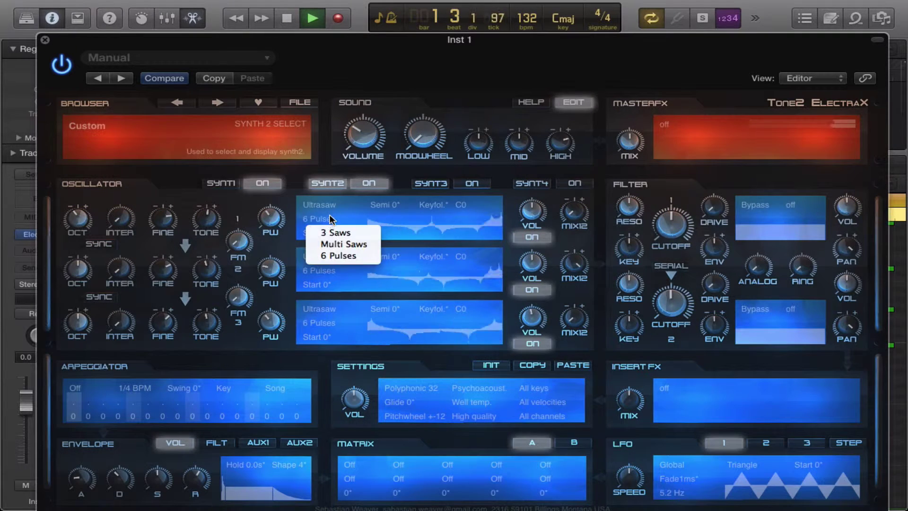
left_click(338, 244)
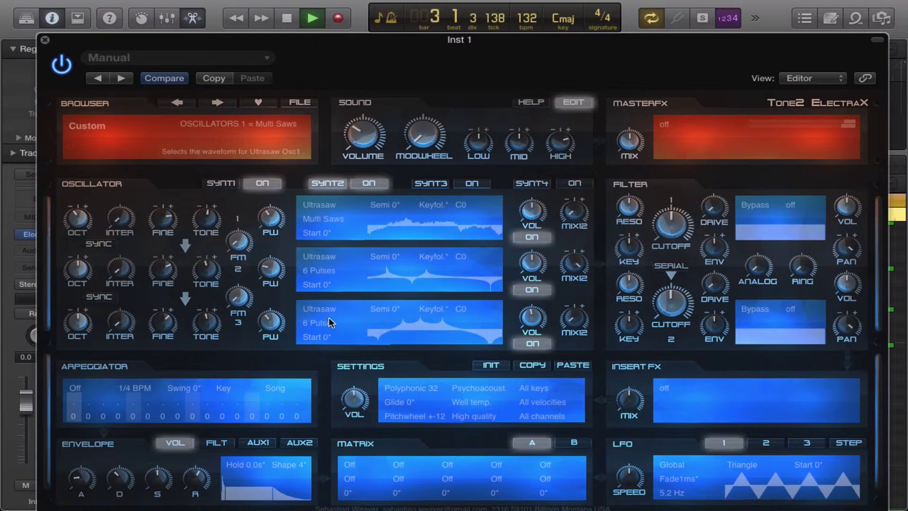
left_click(327, 323)
left_click(338, 337)
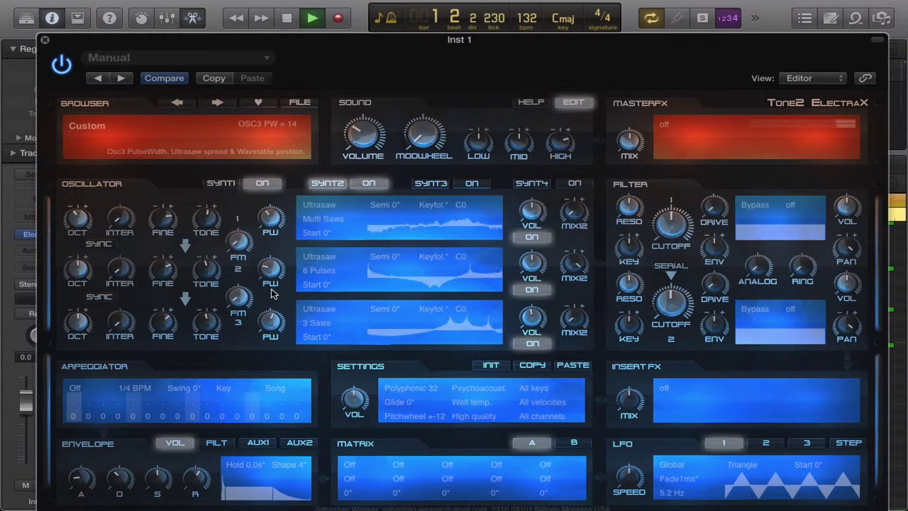
key("space")
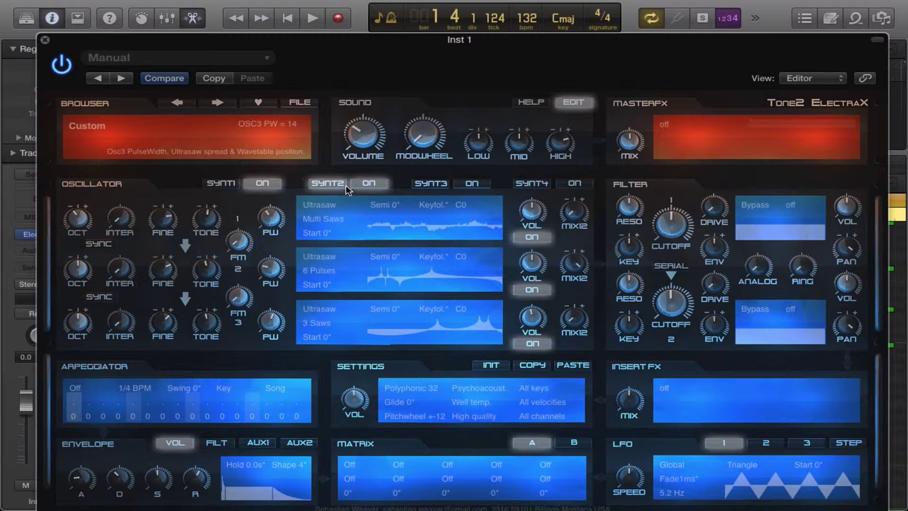
Switch off Synth 2 and oscillators 2 and 3 of Synth 1, and play oscillator 1 alone
left_click(494, 366)
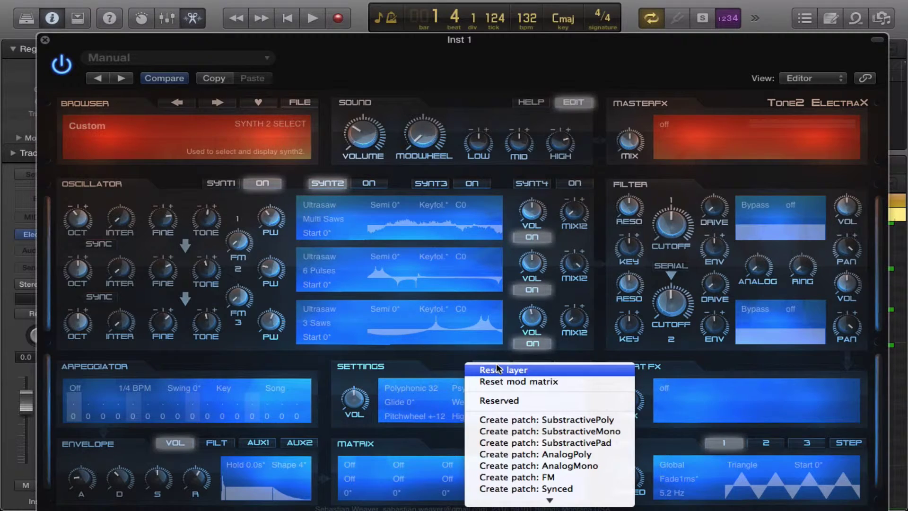
left_click(421, 355)
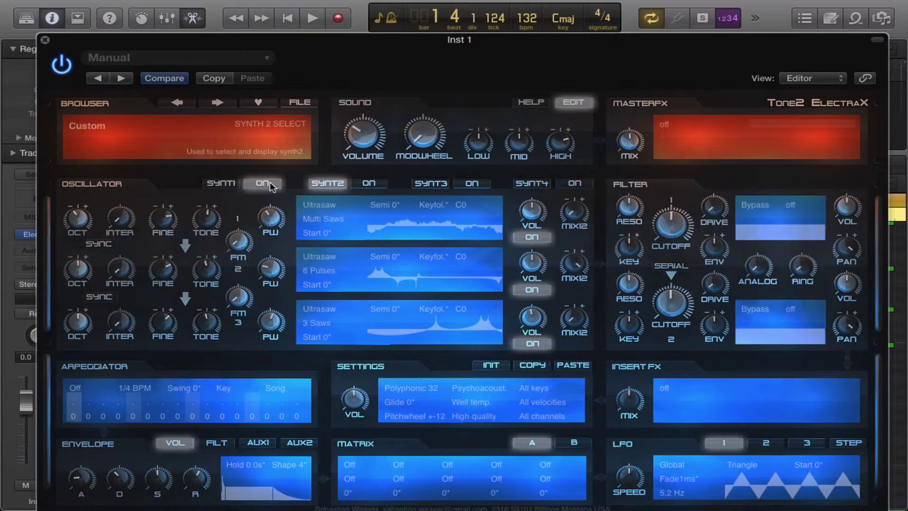
left_click(232, 184)
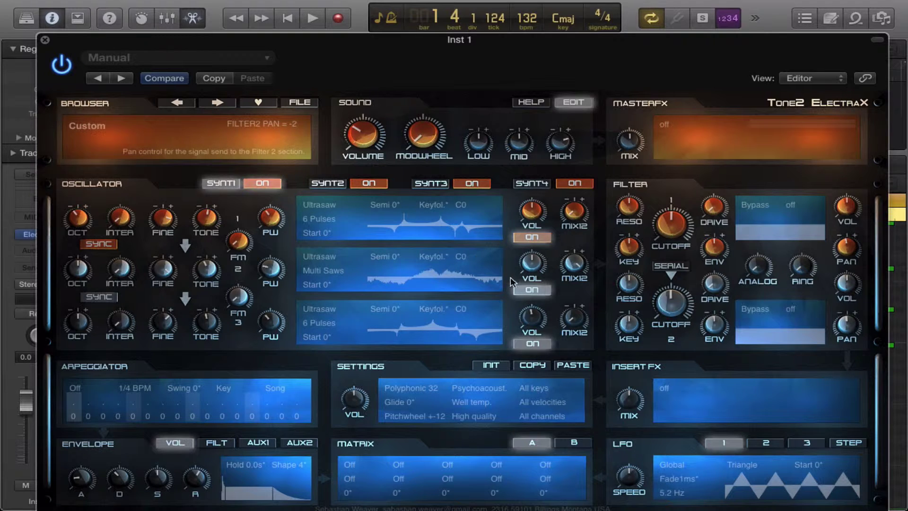
left_click(532, 289)
left_click(532, 343)
key("space")
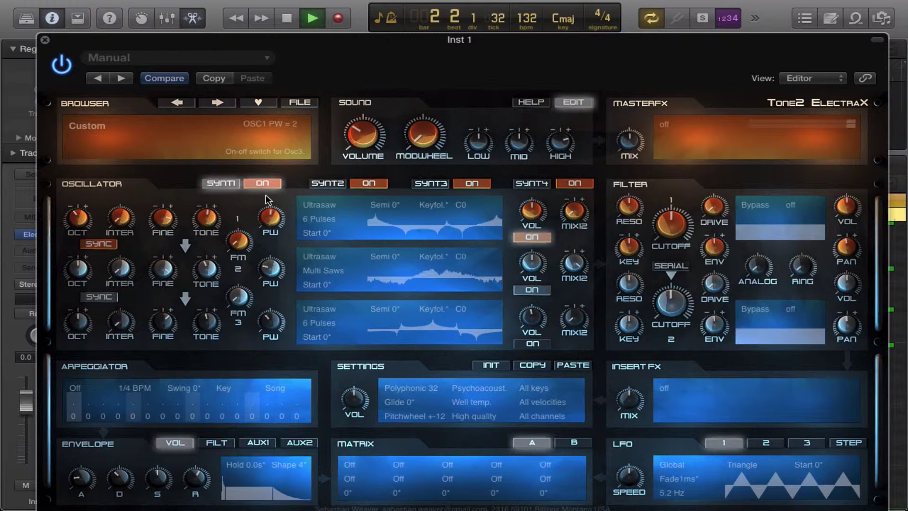
Set Synth 1's Filter 1 pan to 2 and oscillator 1's PW to -58 while auditioning the 6 Pulses waveform
left_click_drag(844, 233, 845, 229)
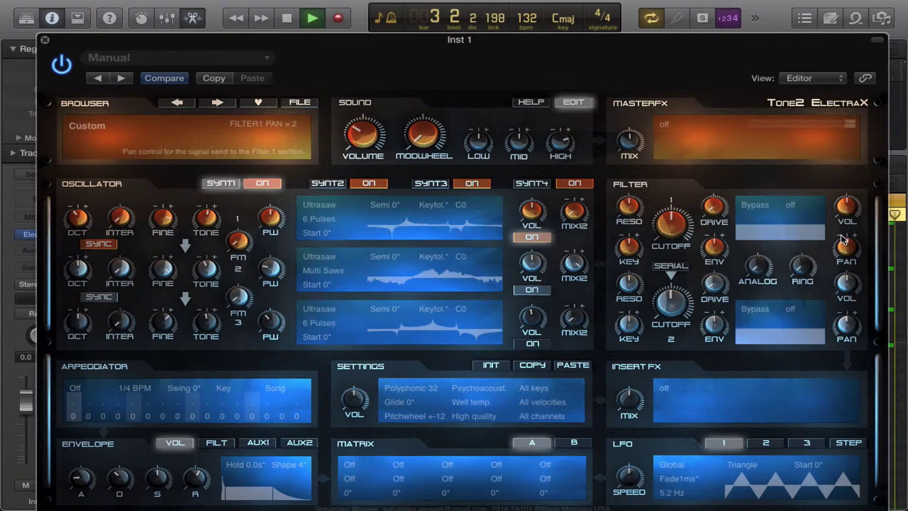
left_click_drag(263, 218, 266, 246)
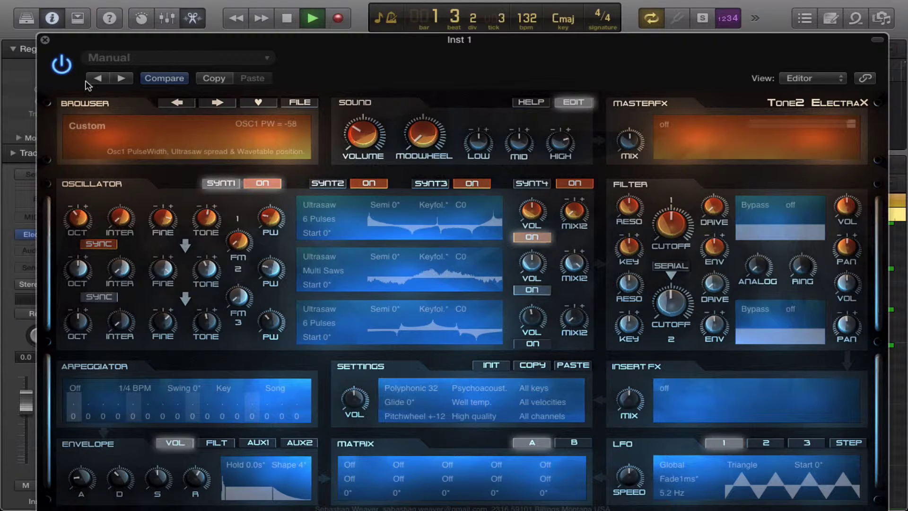
key("space")
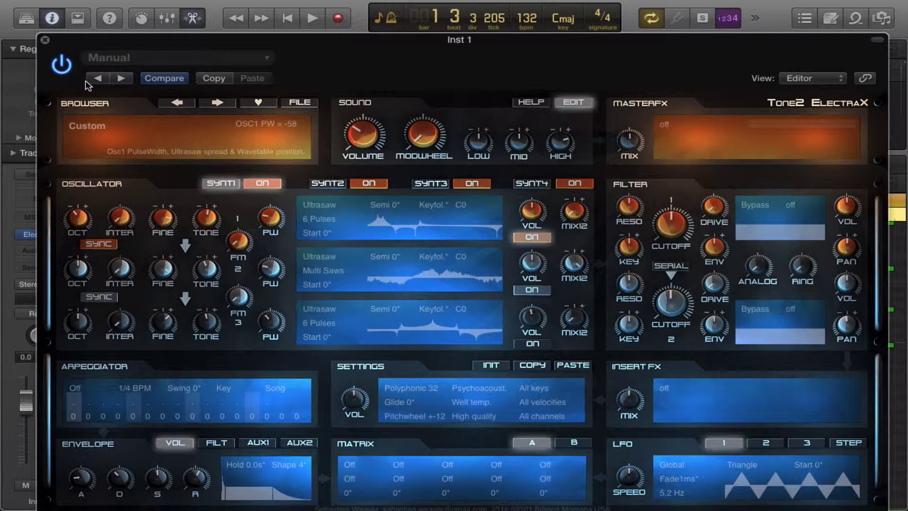
Change Synth 1's oscillator 3 to Noise / Fractal White, and raise the system volume and the master volume to 43
key("super+k")
key("super+k")
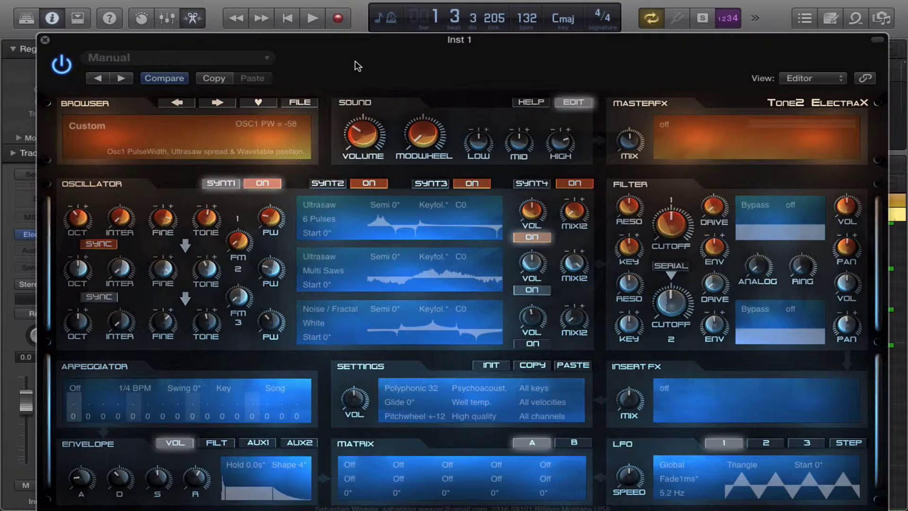
key("XF86AudioRaiseVolume")
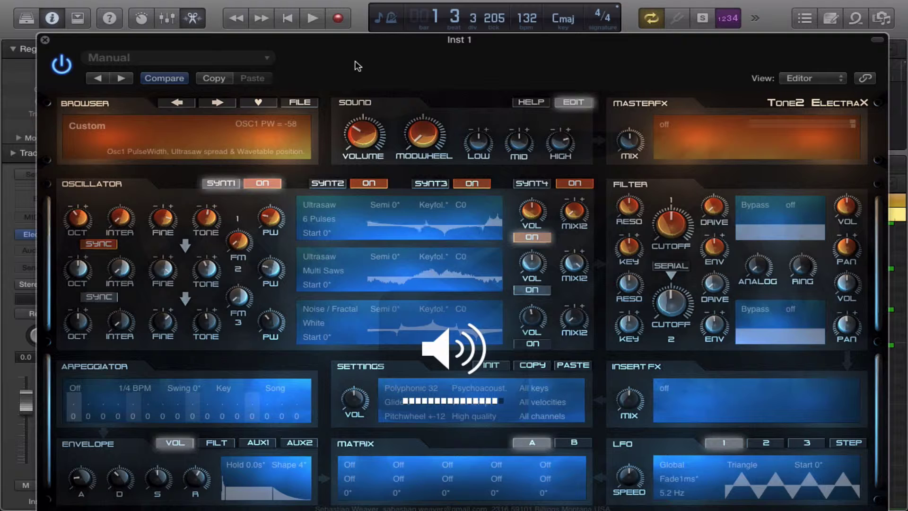
key("XF86AudioRaiseVolume")
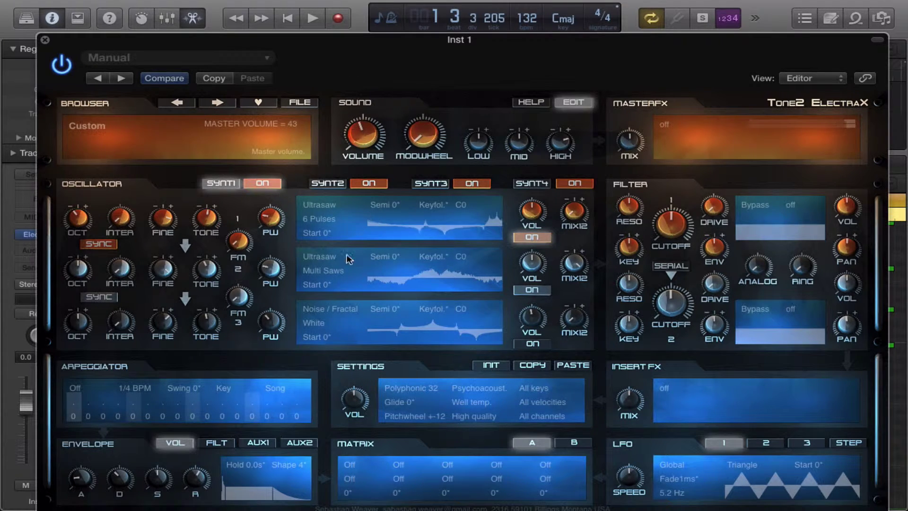
left_click(326, 274)
left_click(319, 266)
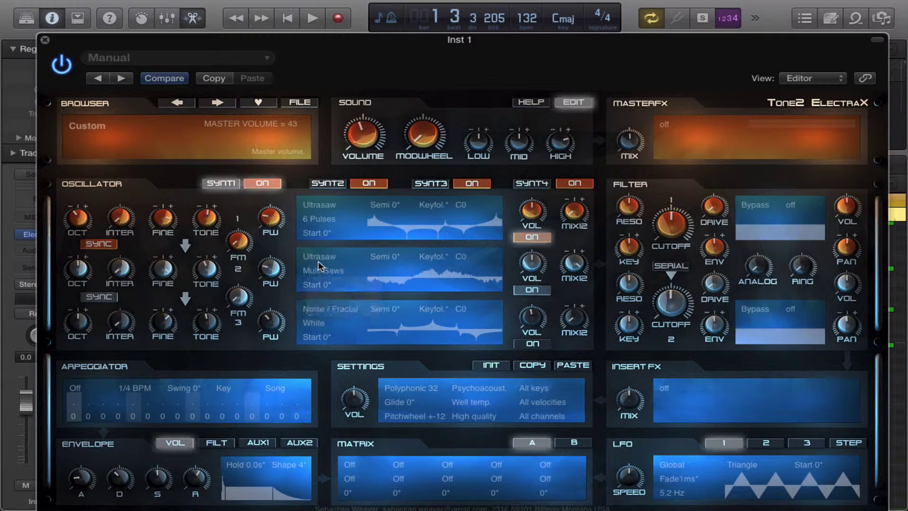
Change Synth 1's oscillator 2 to Virtual analog / VA Tri Saw and set its PW to 46
left_click(318, 262)
left_click(324, 267)
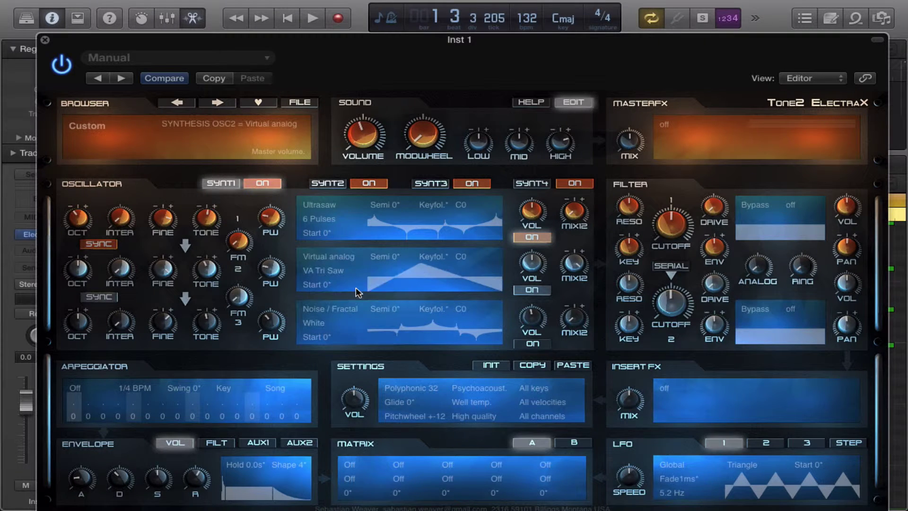
left_click(329, 271)
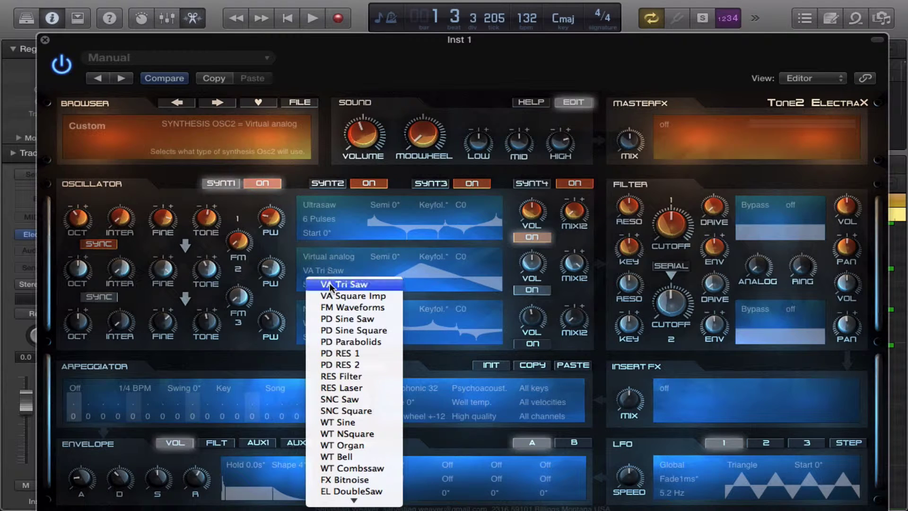
left_click(333, 286)
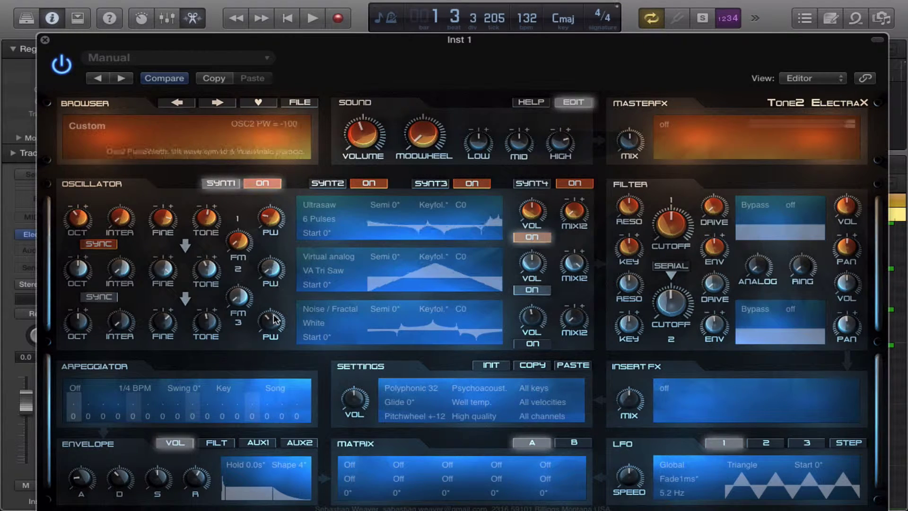
left_click_drag(274, 314, 290, 190)
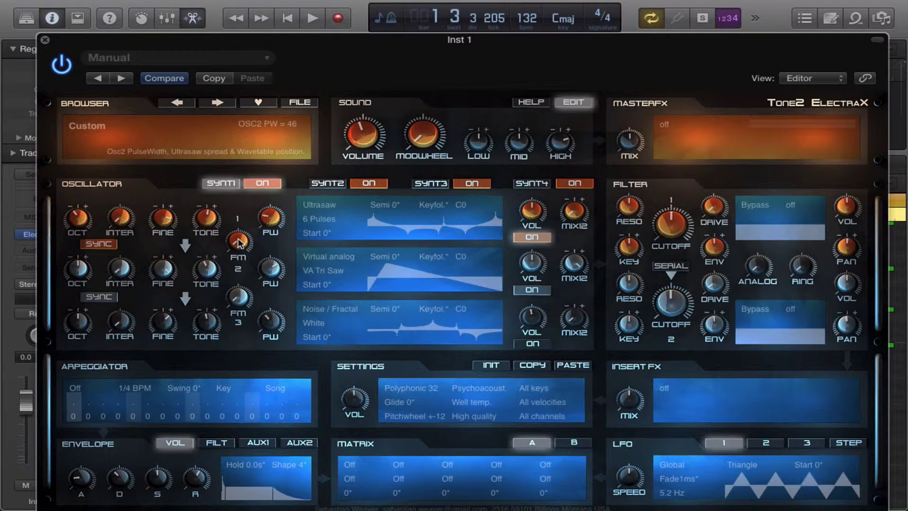
Switch on Synth 1's oscillator 2 and set the FM amount between oscillators 1 and 2 to 79
mouse_move(236, 236)
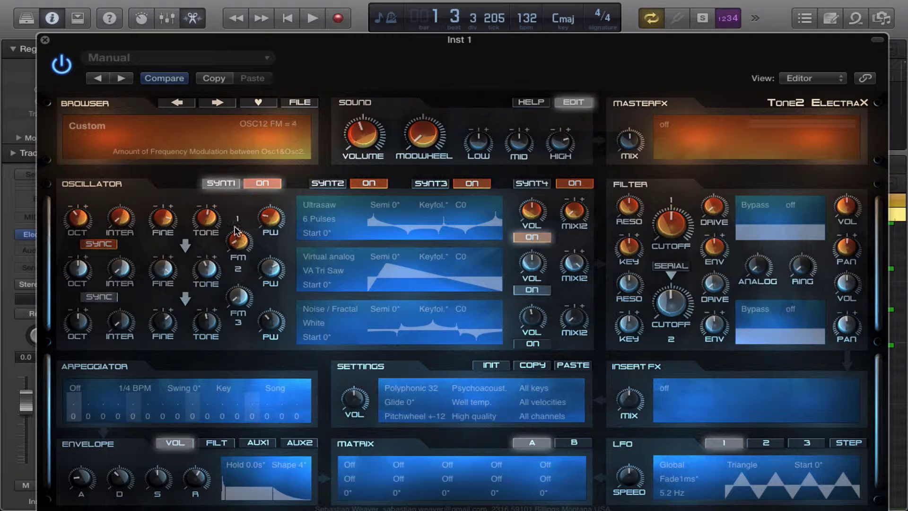
left_click_drag(235, 231, 241, 162)
mouse_move(551, 291)
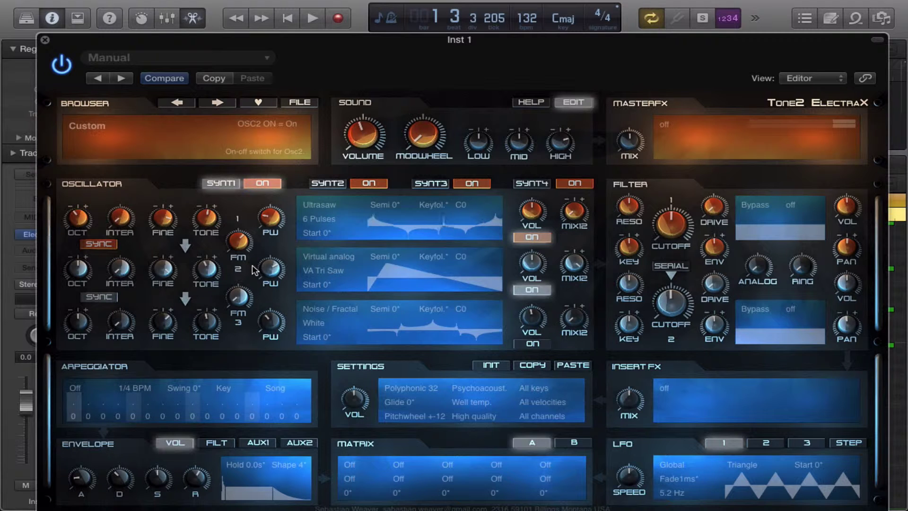
mouse_move(238, 243)
left_mouse_down()
mouse_move(237, 206)
mouse_move(240, 225)
left_mouse_up()
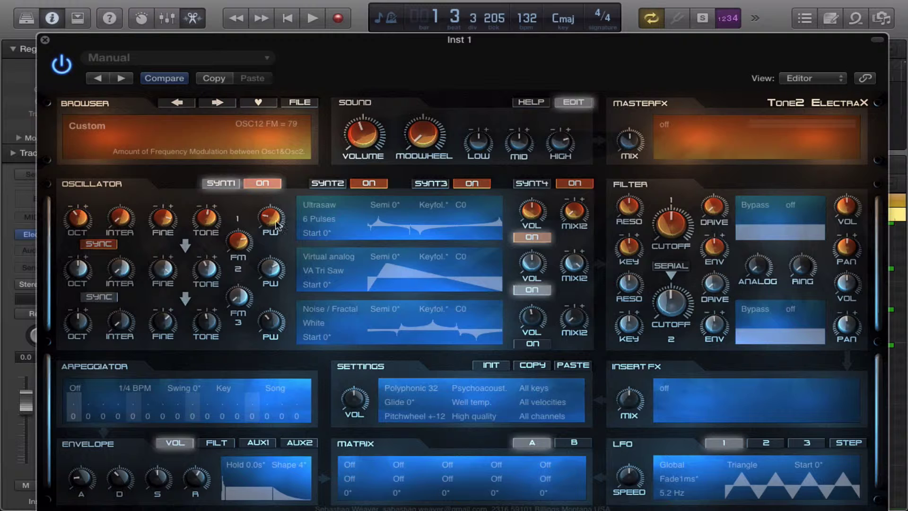
Try sync between Synth 1's oscillators 1 and 2, and sweep oscillator 1's tone while auditioning
mouse_move(104, 242)
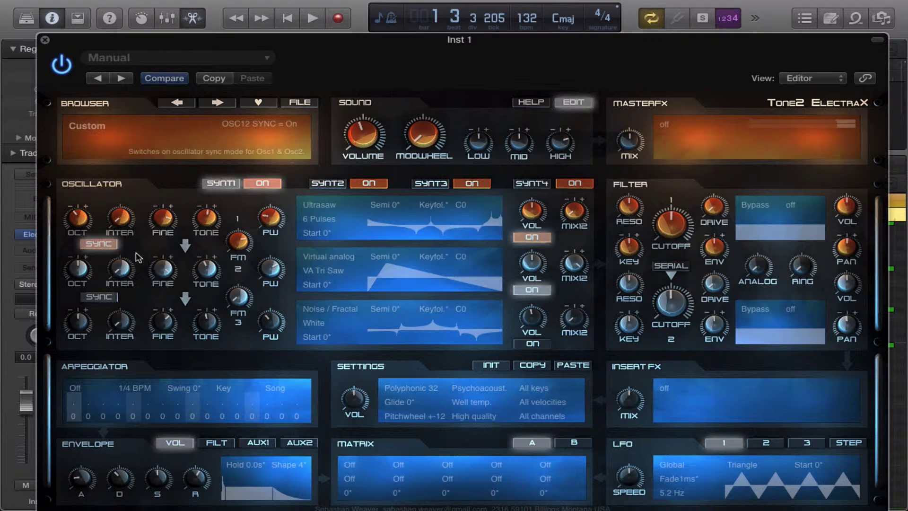
left_click(109, 245)
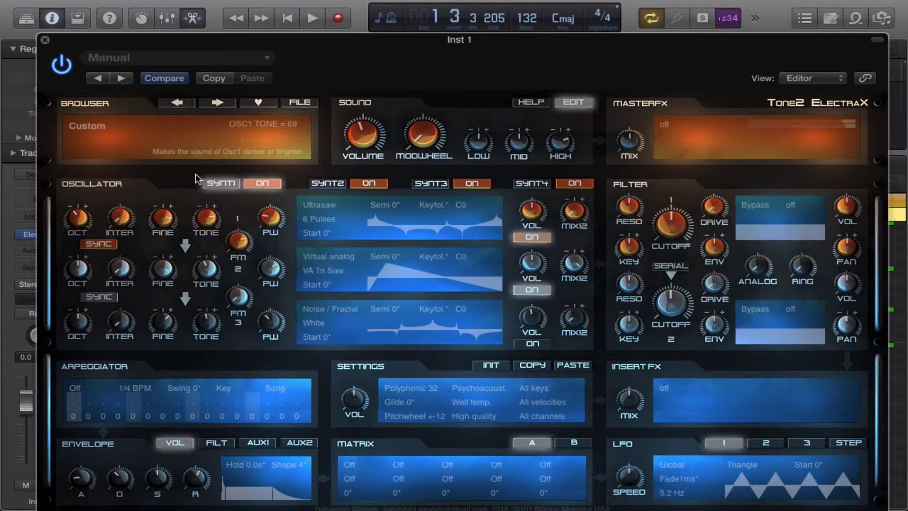
left_click_drag(204, 235, 156, 183)
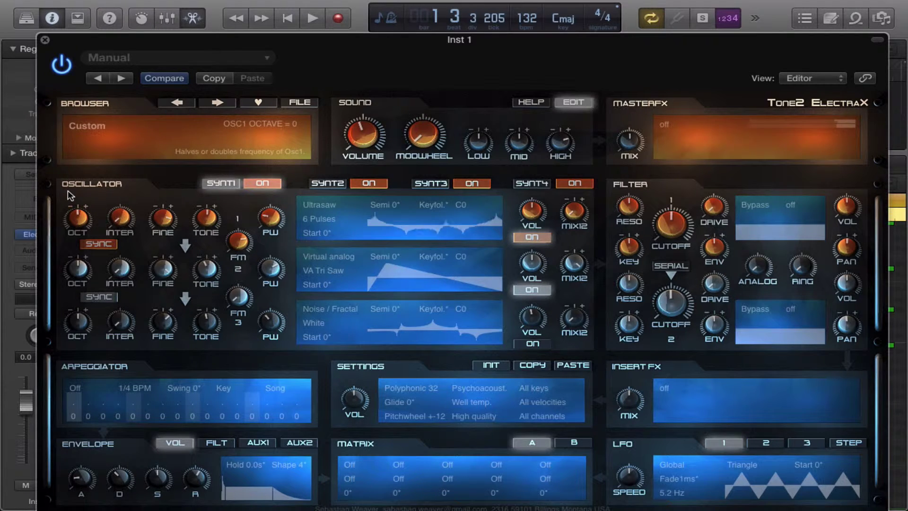
Set Synth 1's oscillator 1 octave to -2 and change Filter 1's type to Comb-
left_click_drag(78, 220, 81, 243)
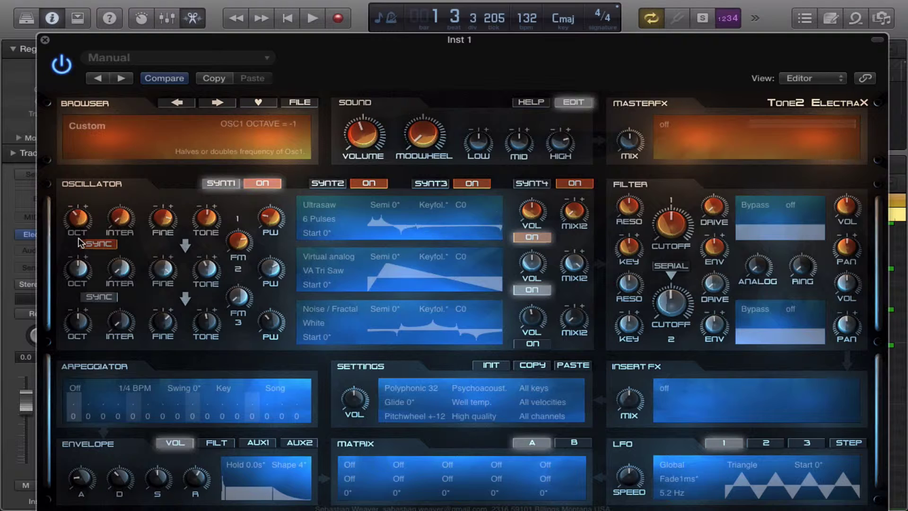
left_click(757, 204)
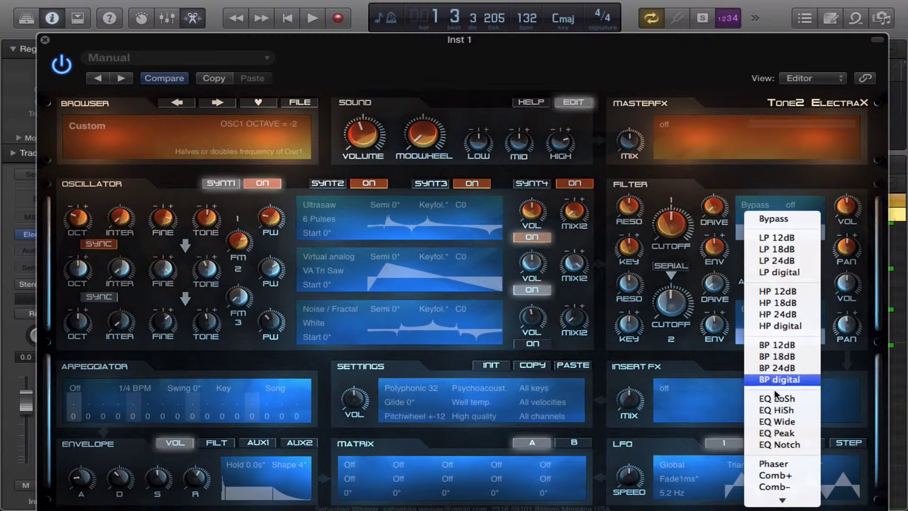
left_click(774, 488)
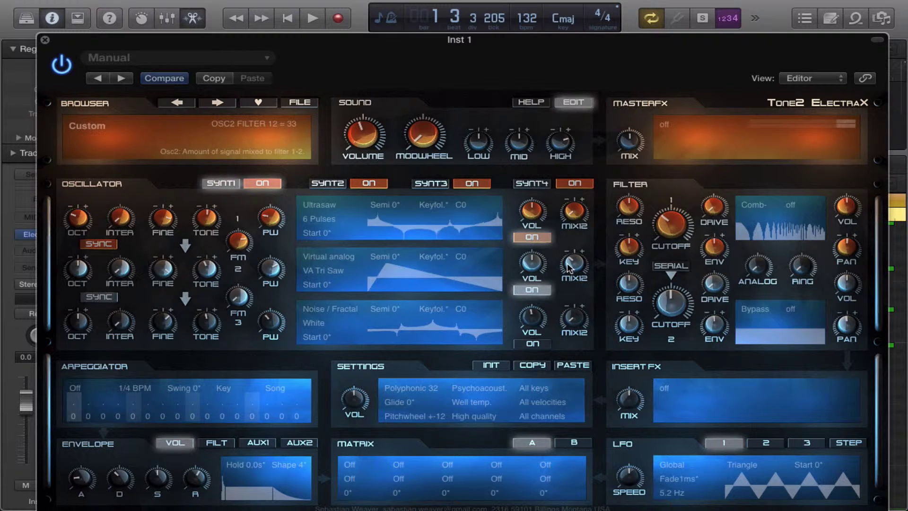
Set oscillator 2's filter mix to 0 and its PW to 100 while auditioning FM between oscillators 1 and 2
left_click_drag(569, 268, 571, 322)
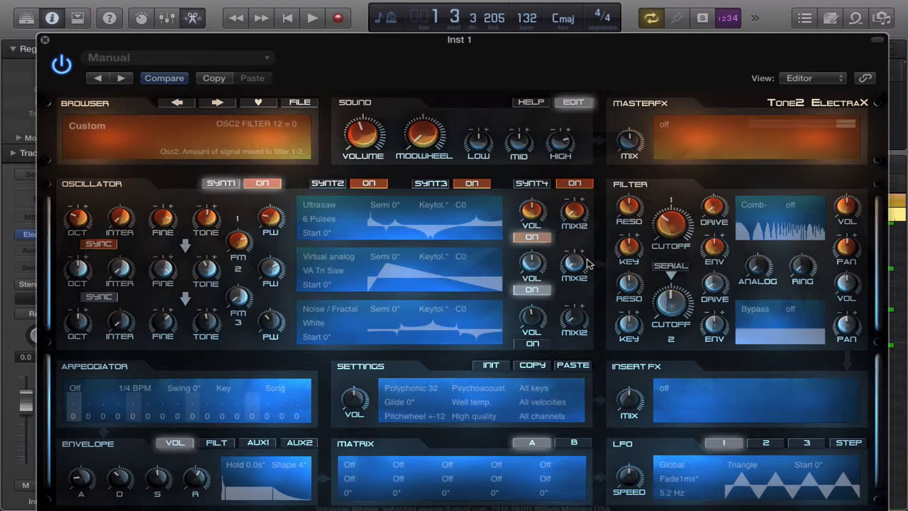
left_click_drag(272, 268, 259, 303)
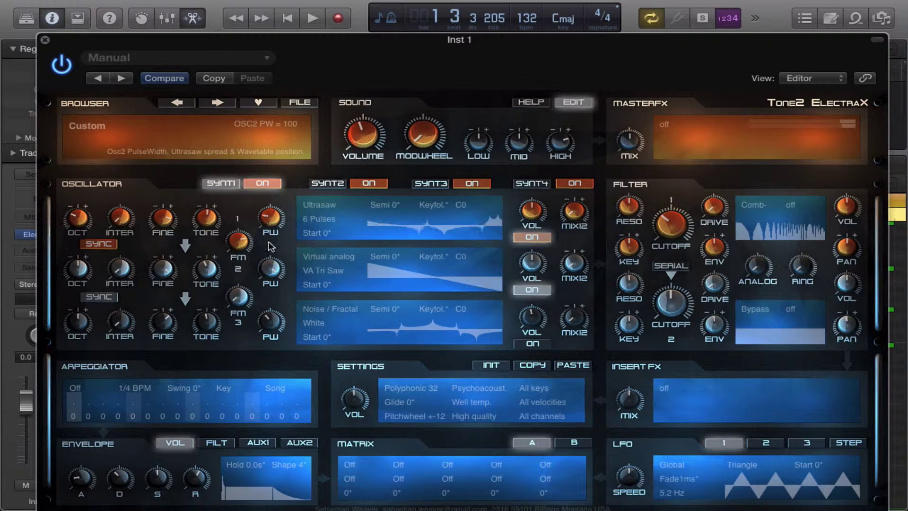
left_click_drag(245, 256, 246, 247)
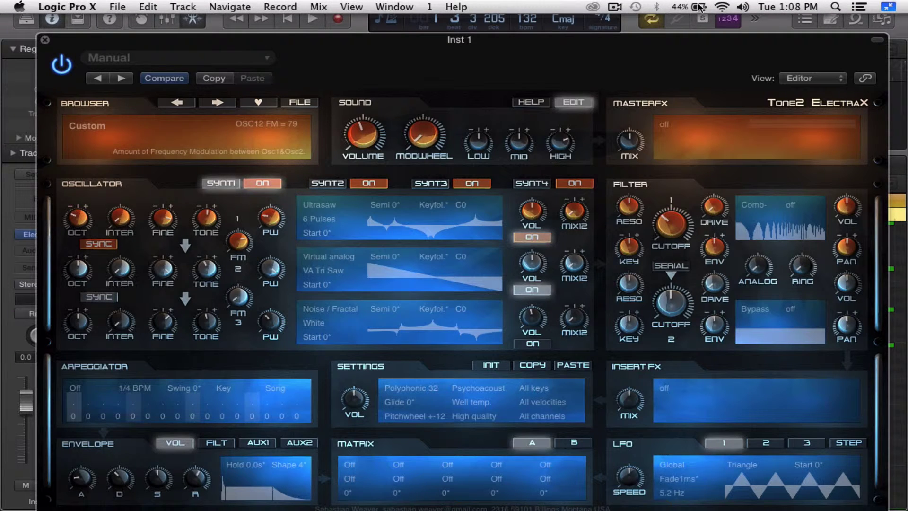
left_click(615, 6)
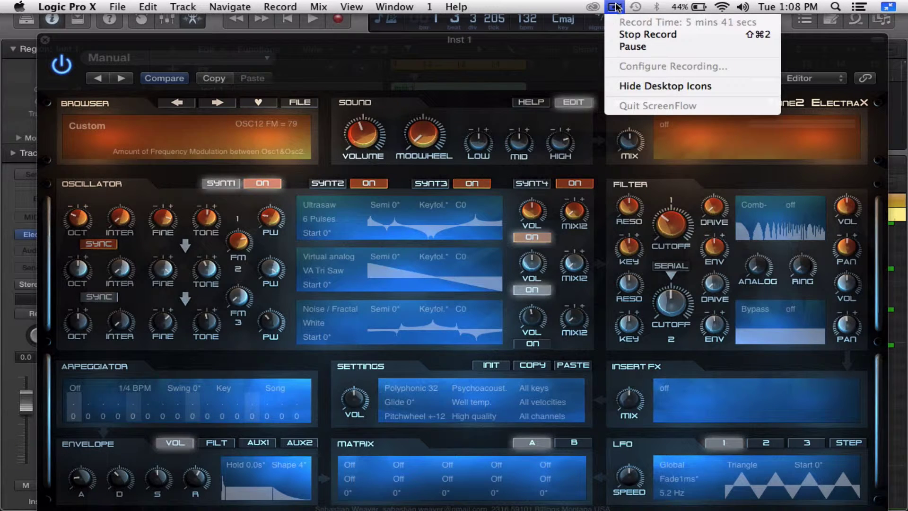